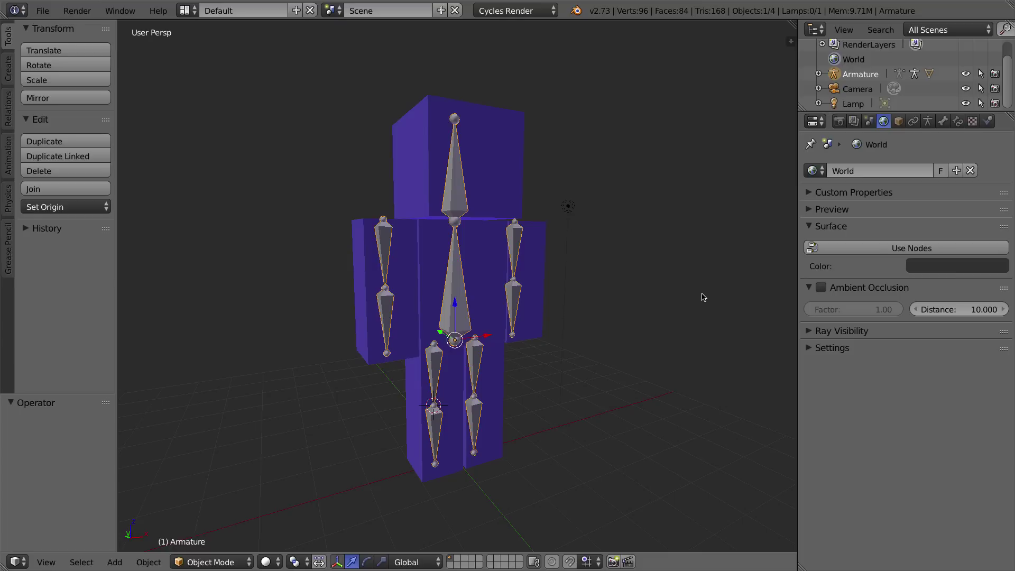
# Select the Cube, reselect the Armature, and open the Object Mode dropdown.
pyautogui.rightClick(510, 122)
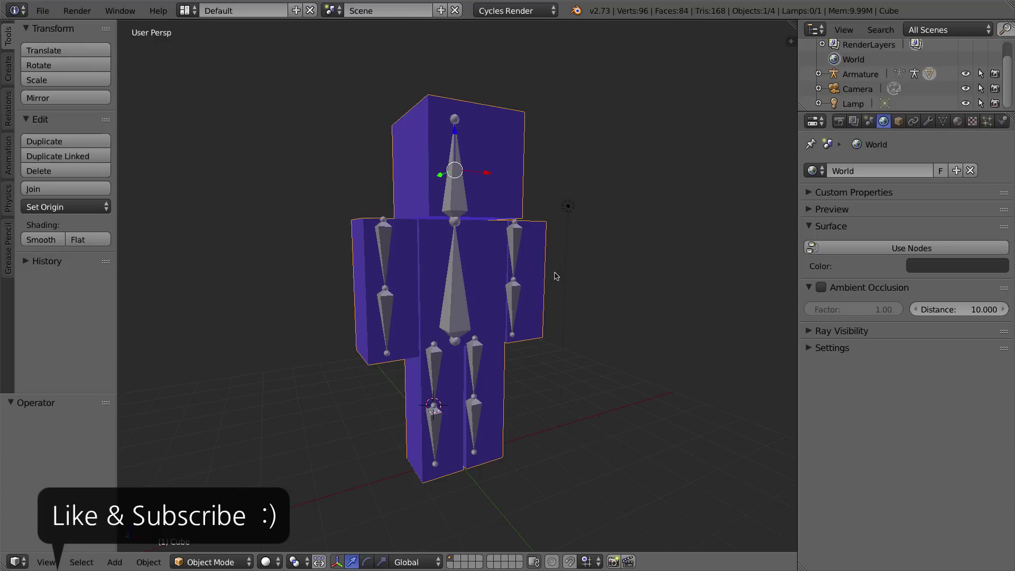
pyautogui.rightClick(458, 278)
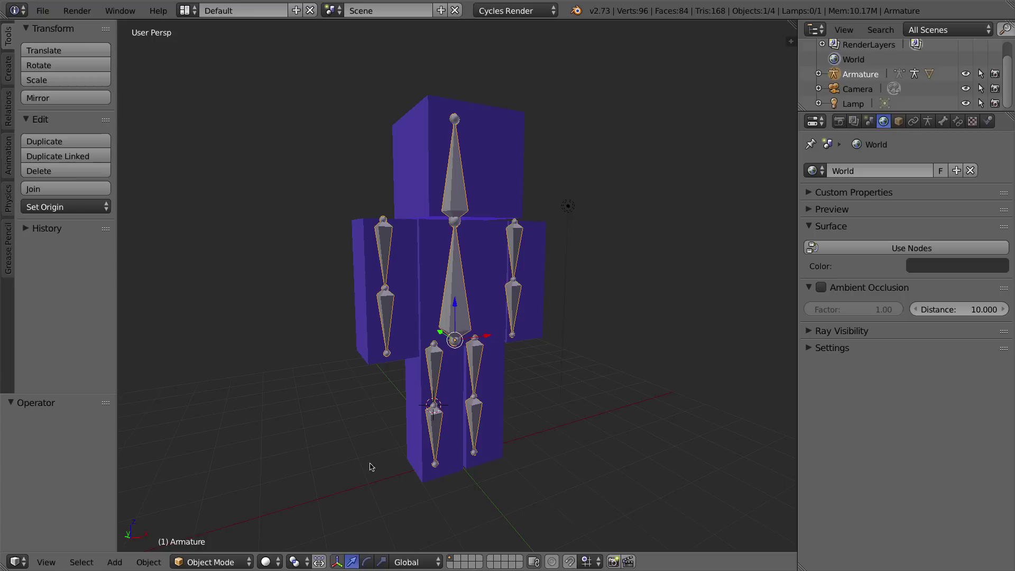
pyautogui.click(224, 562)
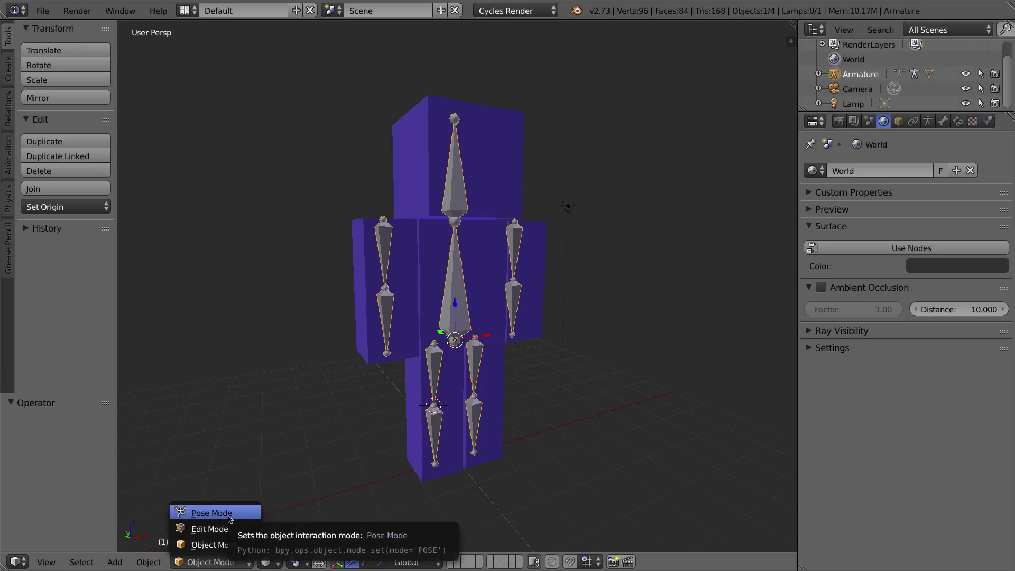
# Switch the armature from Object Mode to Pose Mode.
pyautogui.click(230, 516)
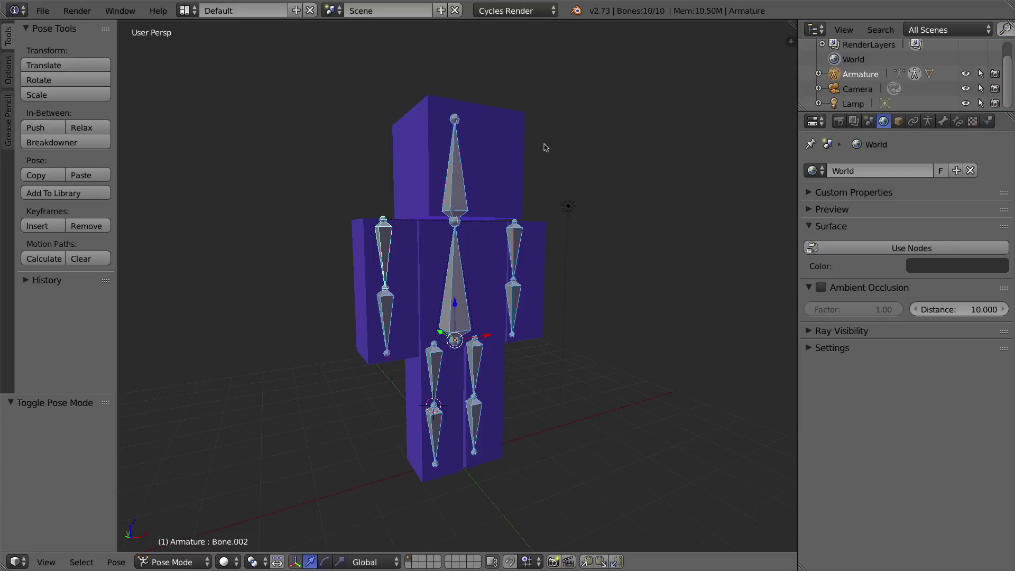
# Rotate the right upper-arm bone outward by -45.345°, cancelling a trial head rotation.
pyautogui.rightClick(464, 186)
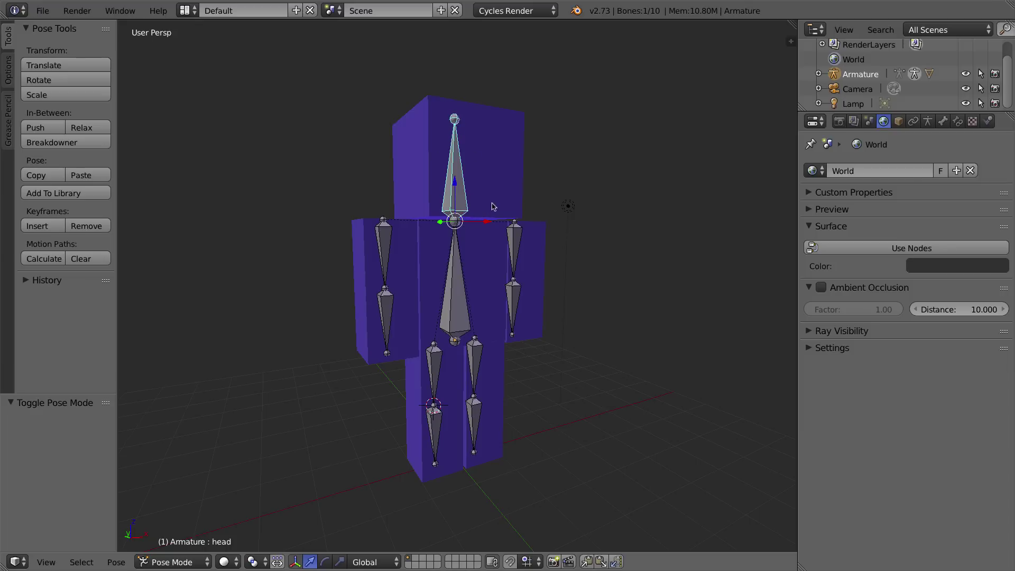
pyautogui.press('r')
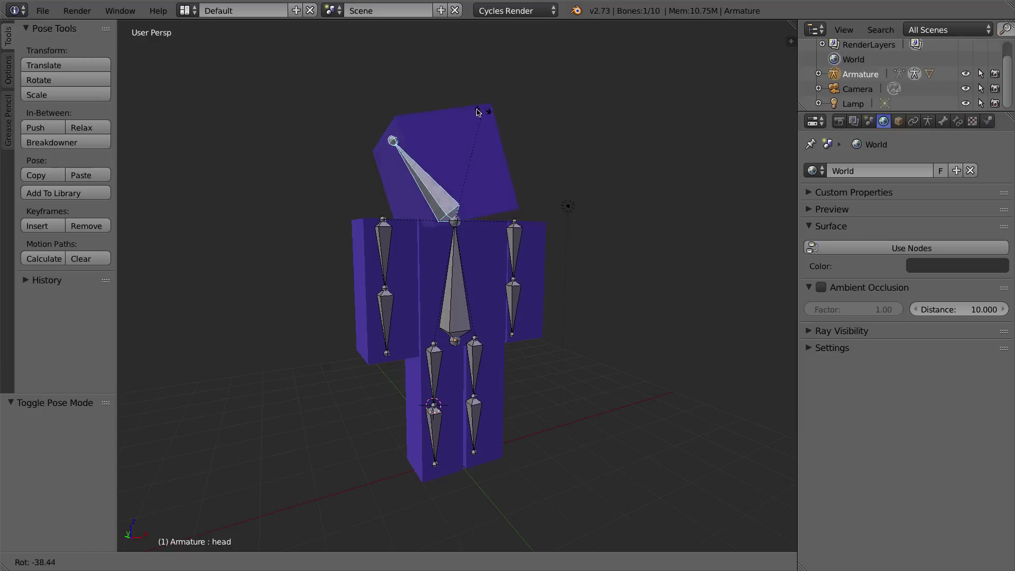
pyautogui.click(551, 154)
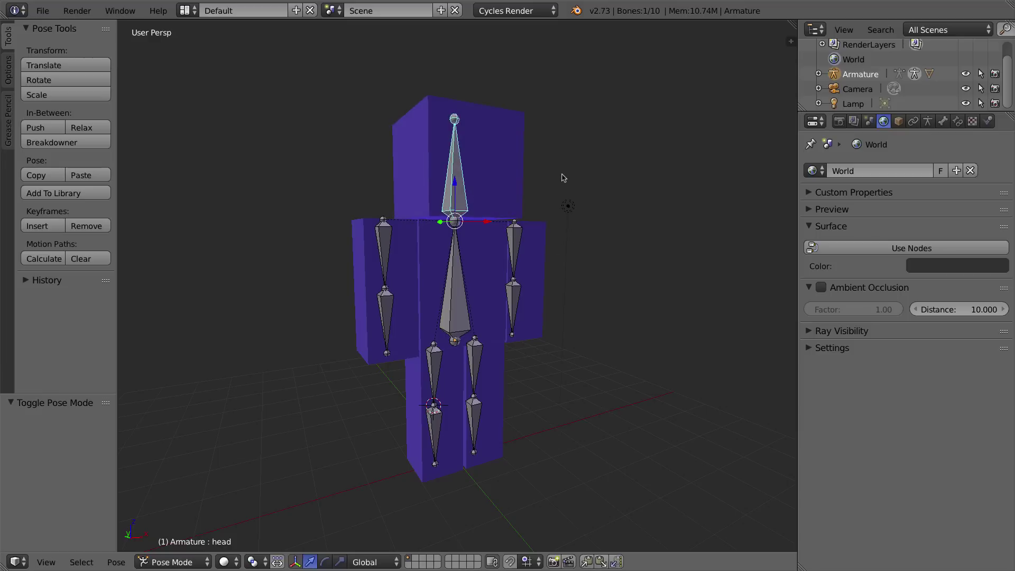
pyautogui.rightClick(521, 233)
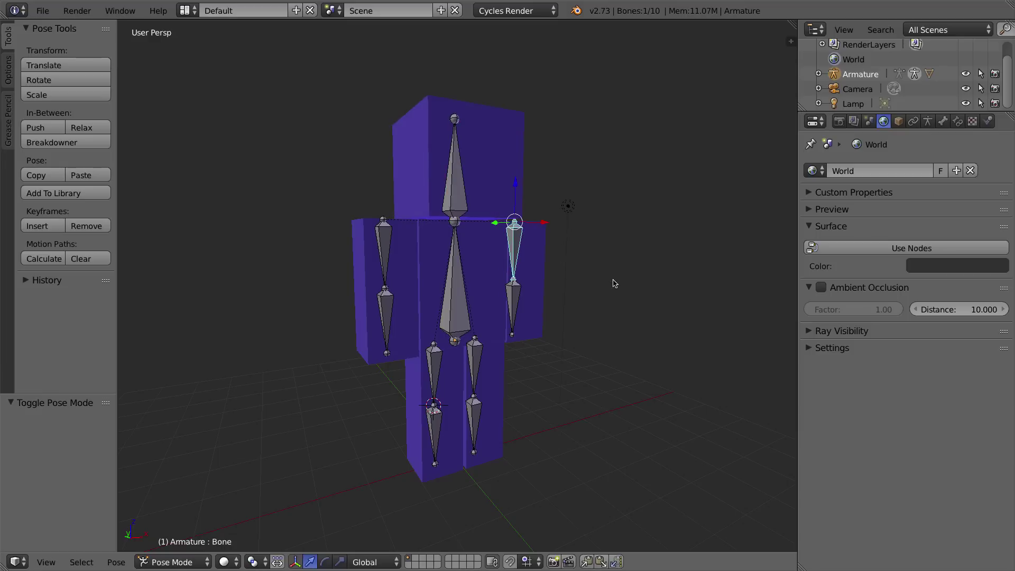
pyautogui.press('r')
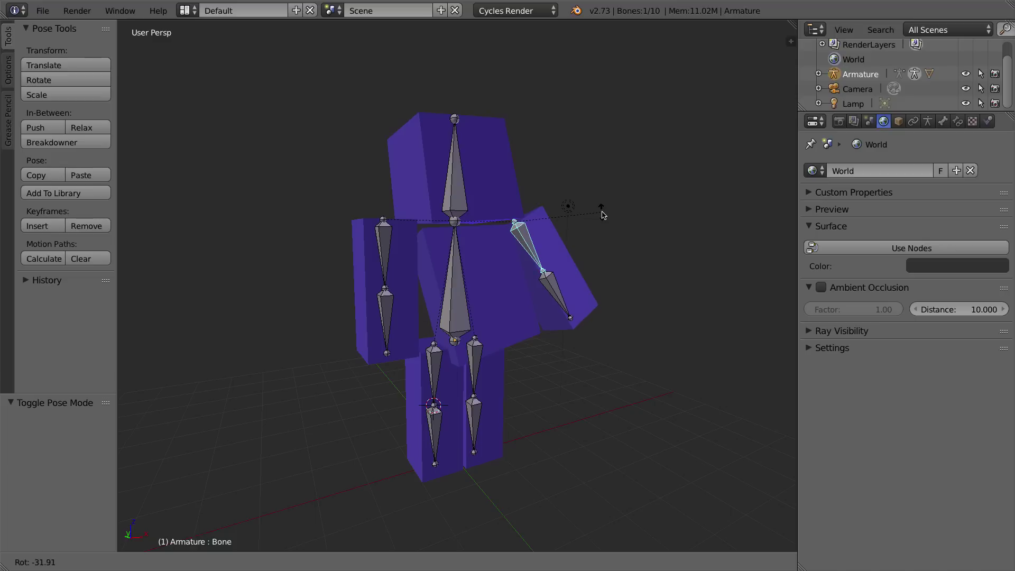
pyautogui.click(598, 194)
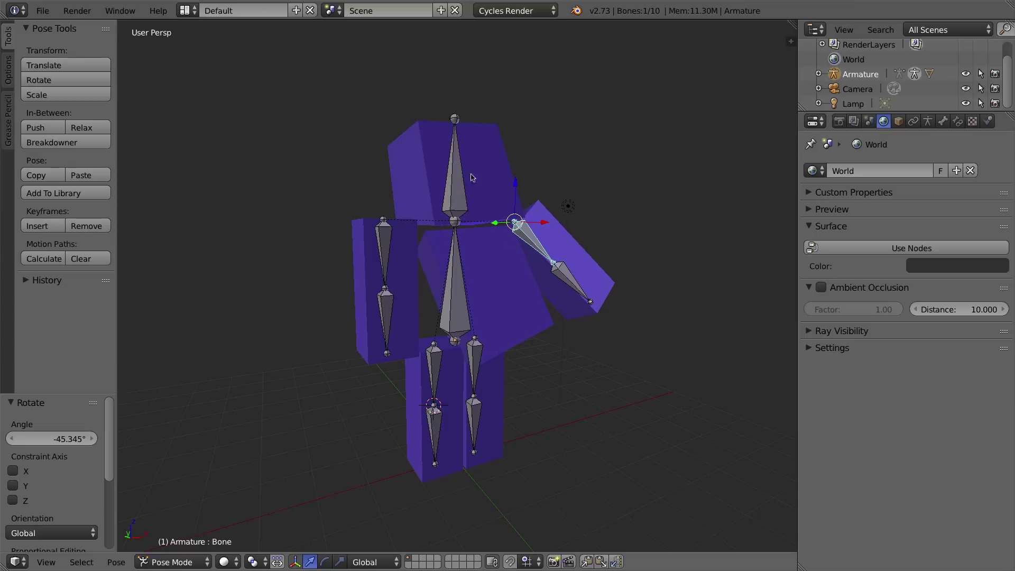
pyautogui.rightClick(457, 152)
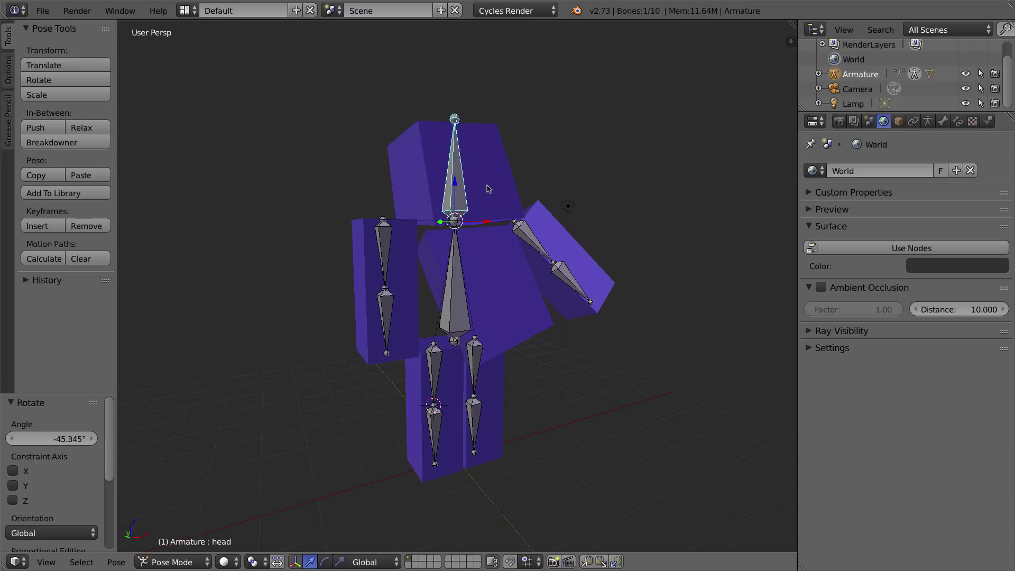
# Rotate the left upper-arm bone outward as a trial, cancelling a move.
pyautogui.rightClick(385, 237)
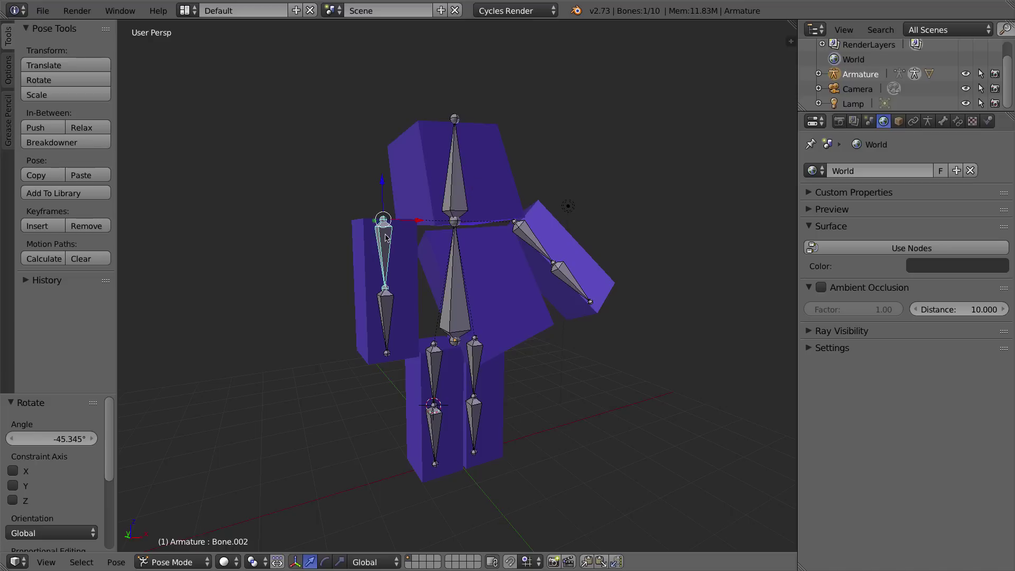
pyautogui.press('r')
pyautogui.click(527, 250)
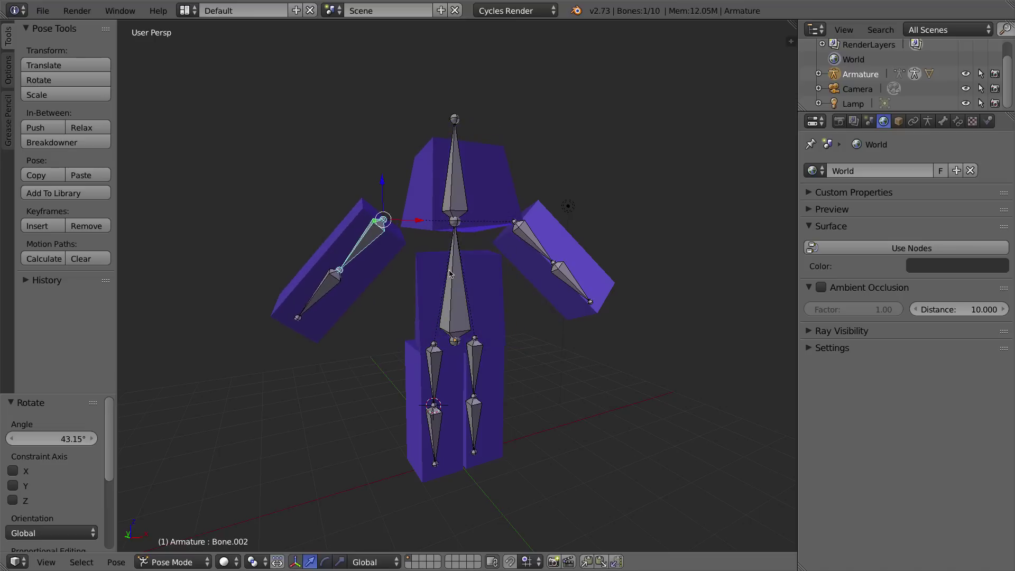
pyautogui.press('g')
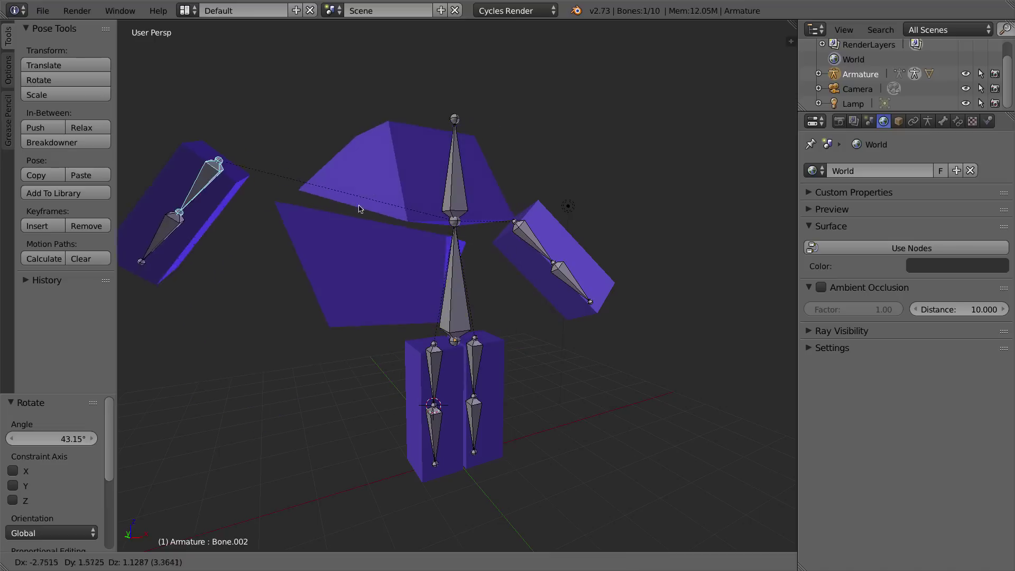
pyautogui.press('Escape')
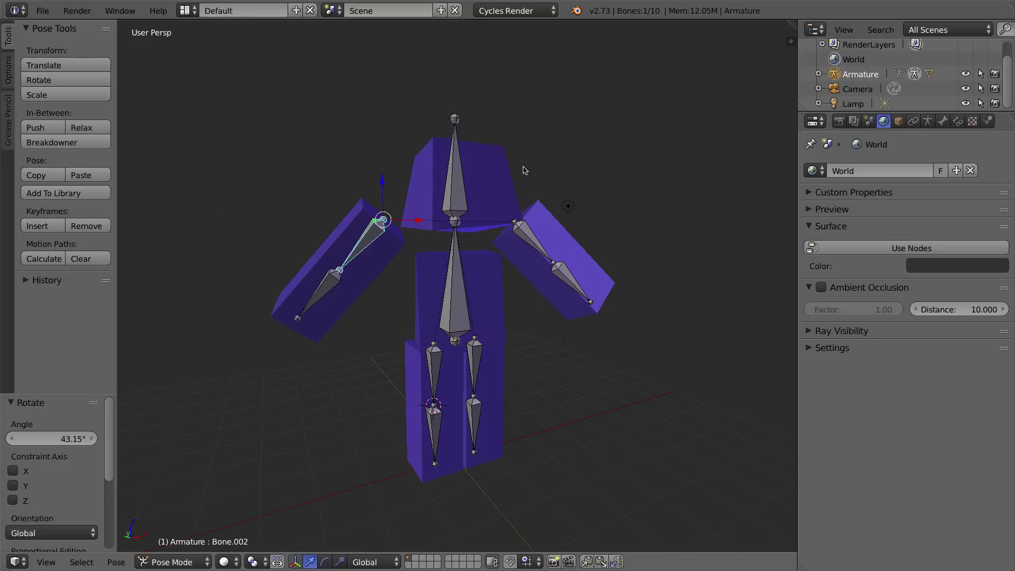
# Select all bones and clear their rotation, location and scale, then select the mesh.
pyautogui.press('a')
pyautogui.press('a')
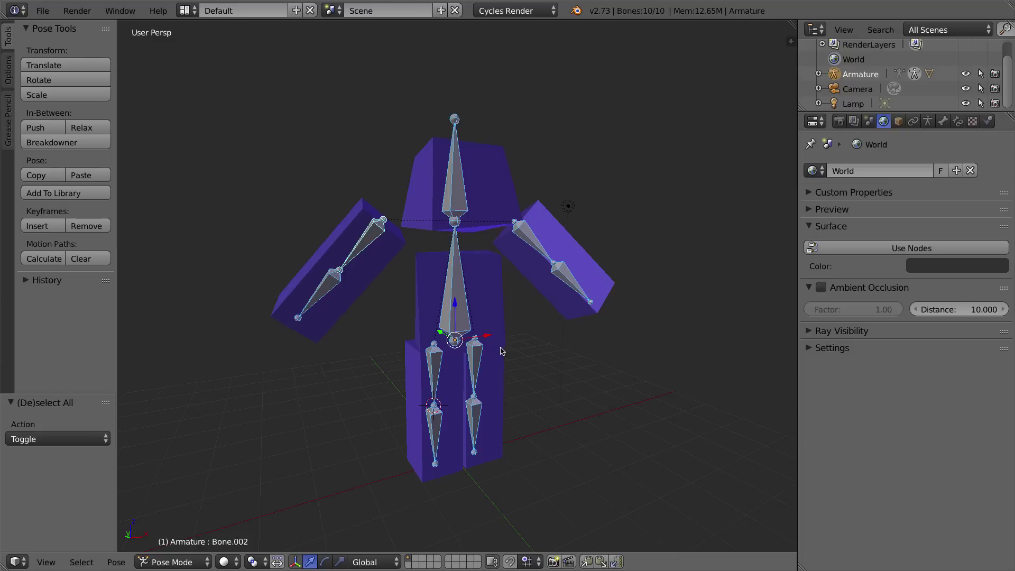
pyautogui.hotkey('alt', 'r')
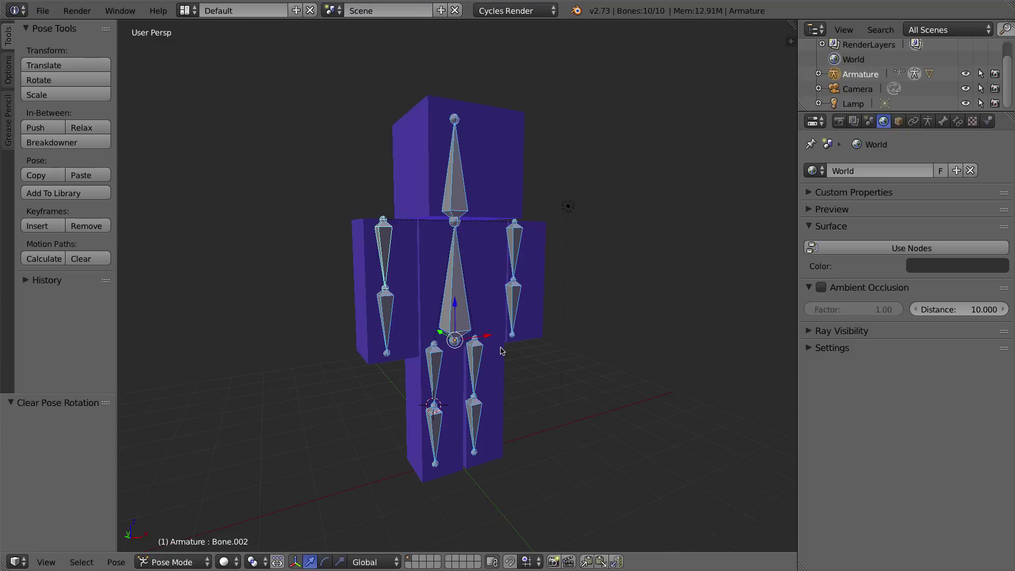
pyautogui.hotkey('alt', 'g')
pyautogui.hotkey('alt', 's')
pyautogui.rightClick(406, 130)
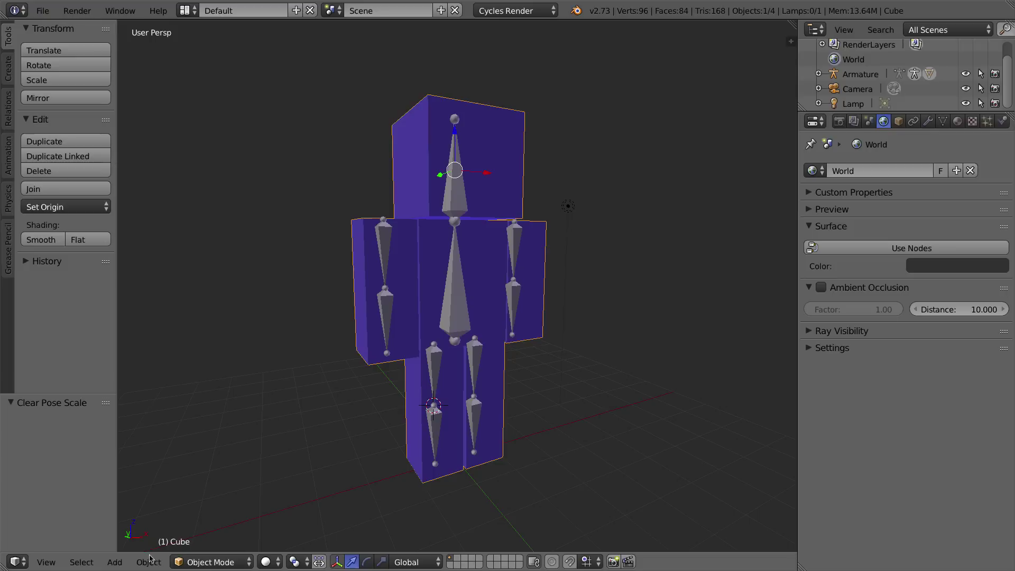
# Change the Cube mesh's mode to Weight Paint, showing Bone.002's weights.
pyautogui.click(216, 562)
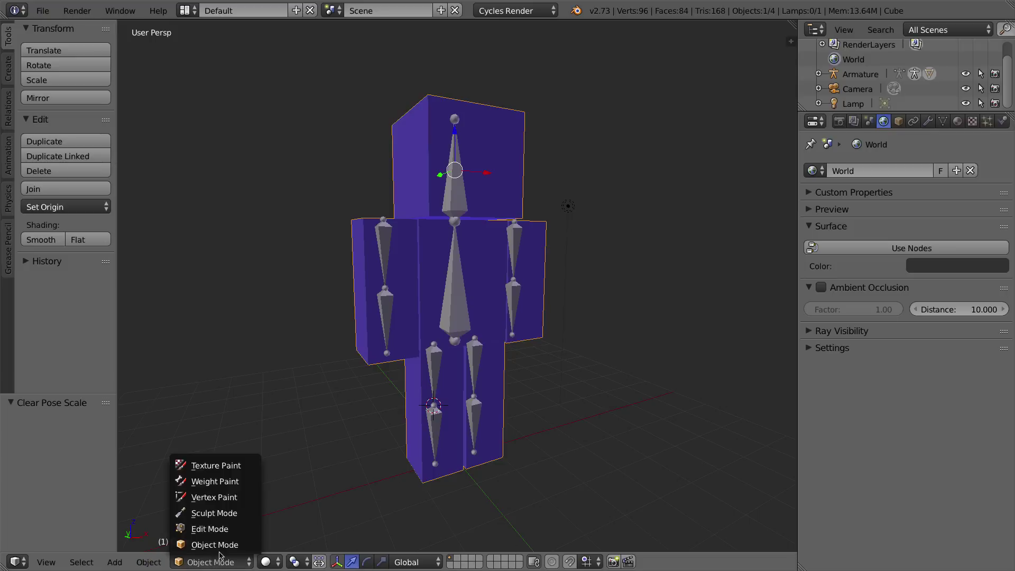
pyautogui.click(217, 481)
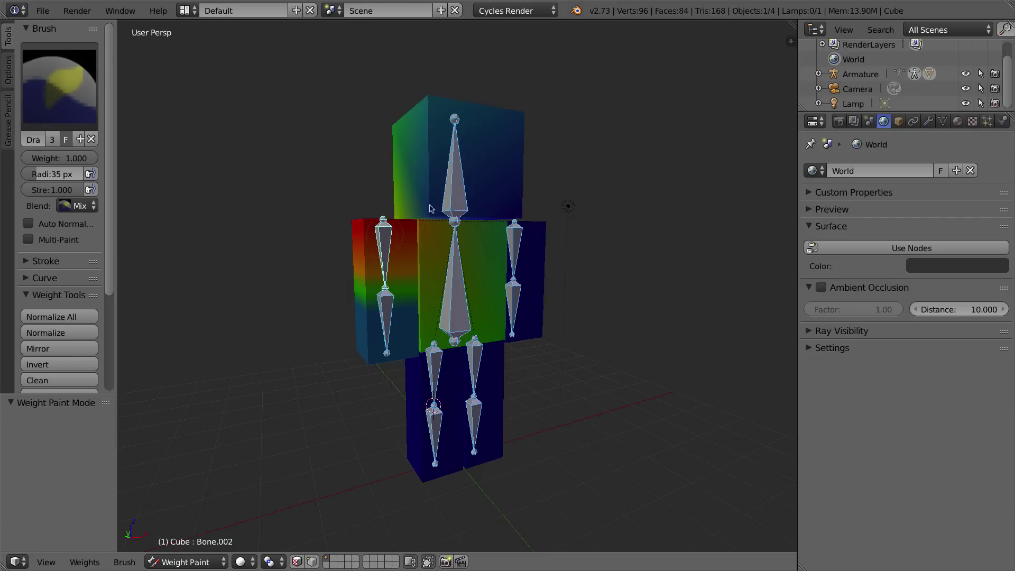
pyautogui.rightClick(455, 184)
pyautogui.rightClick(516, 241)
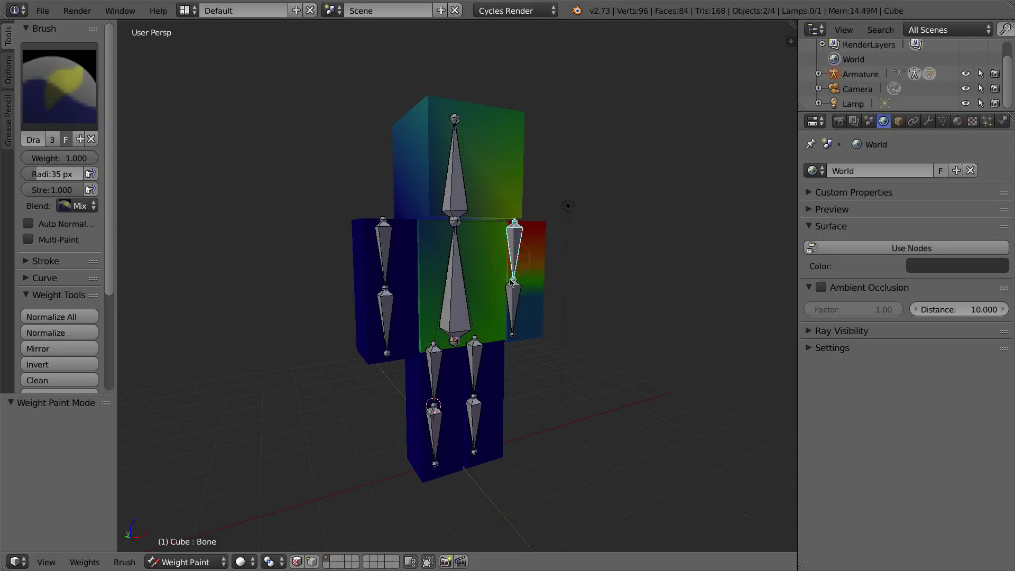
pyautogui.rightClick(517, 305)
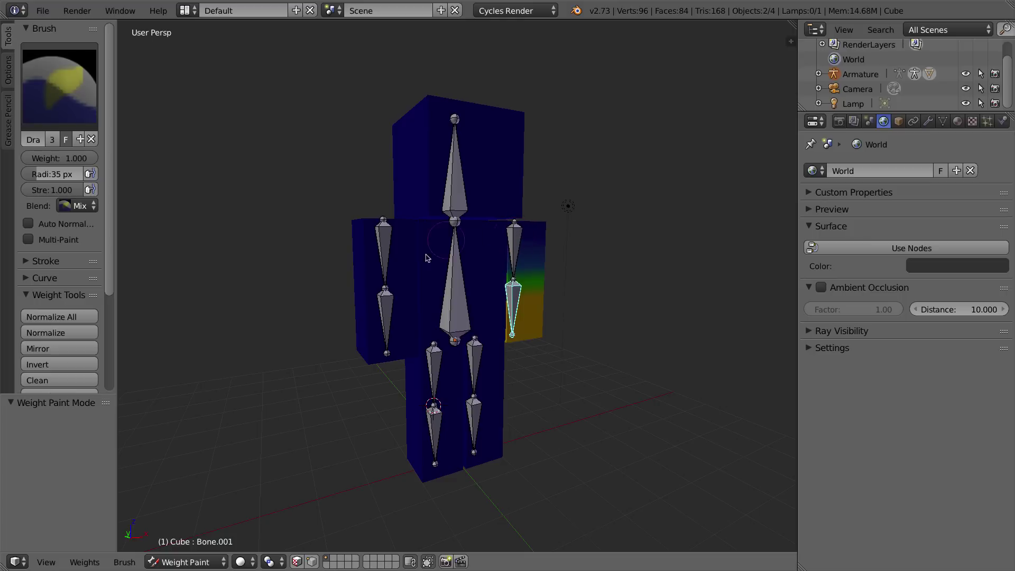
pyautogui.rightClick(386, 238)
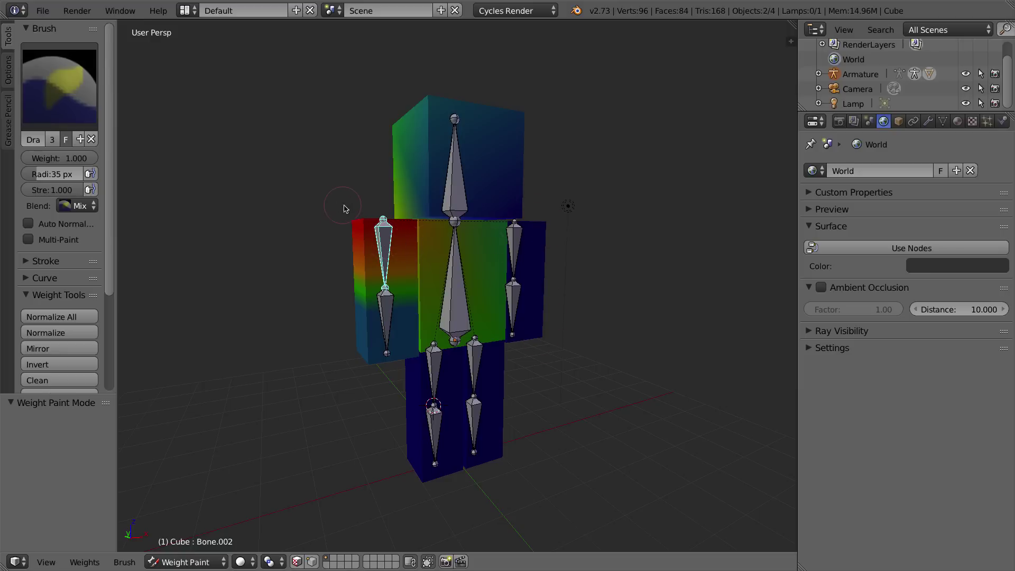
pyautogui.moveTo(345, 208)
pyautogui.mouseDown(button='middle')
pyautogui.moveTo(439, 229)
pyautogui.moveTo(296, 211)
pyautogui.moveTo(370, 216)
pyautogui.moveTo(339, 218)
pyautogui.mouseUp(button='middle')
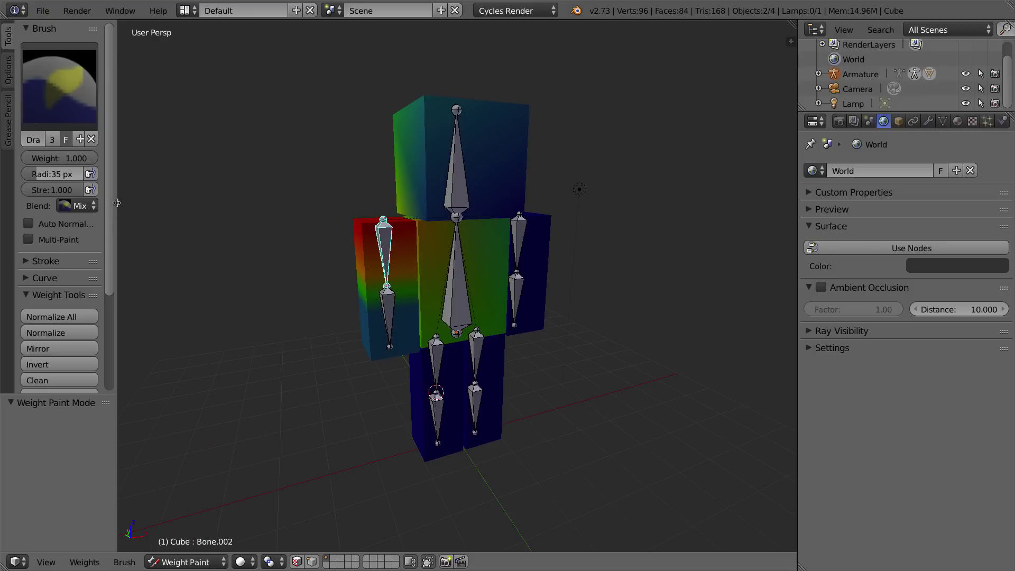
pyautogui.press('t')
pyautogui.press('t')
pyautogui.press('t')
pyautogui.press('t')
pyautogui.press('t')
pyautogui.click(4, 41)
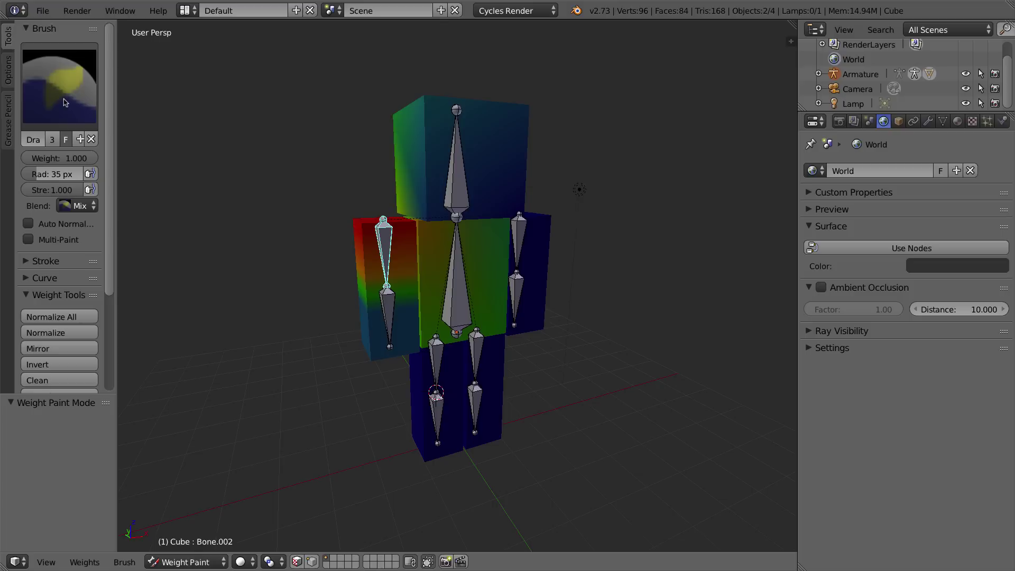
# Pick the Mix brush and lower its weight to 0.594.
pyautogui.click(68, 92)
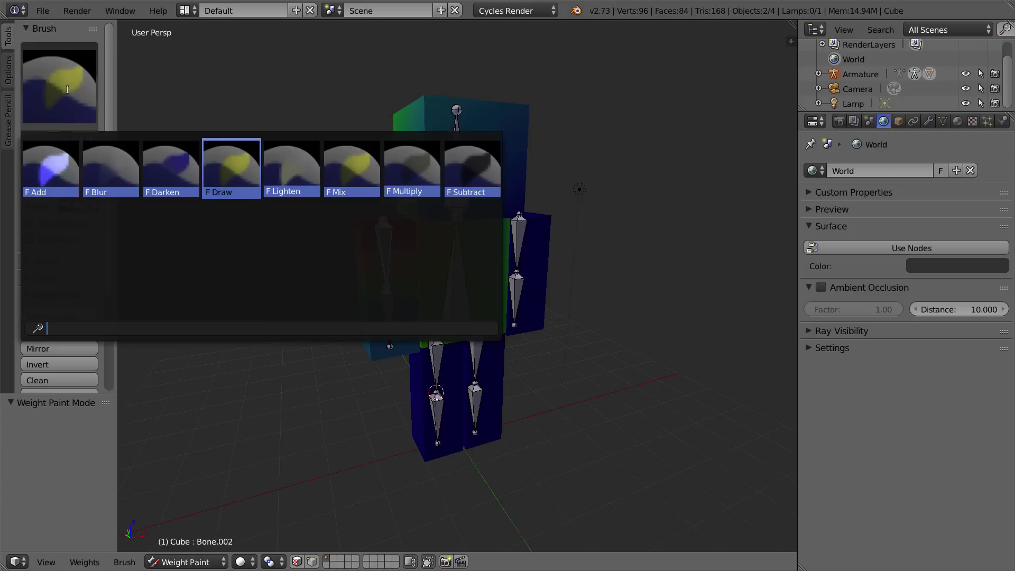
pyautogui.click(343, 163)
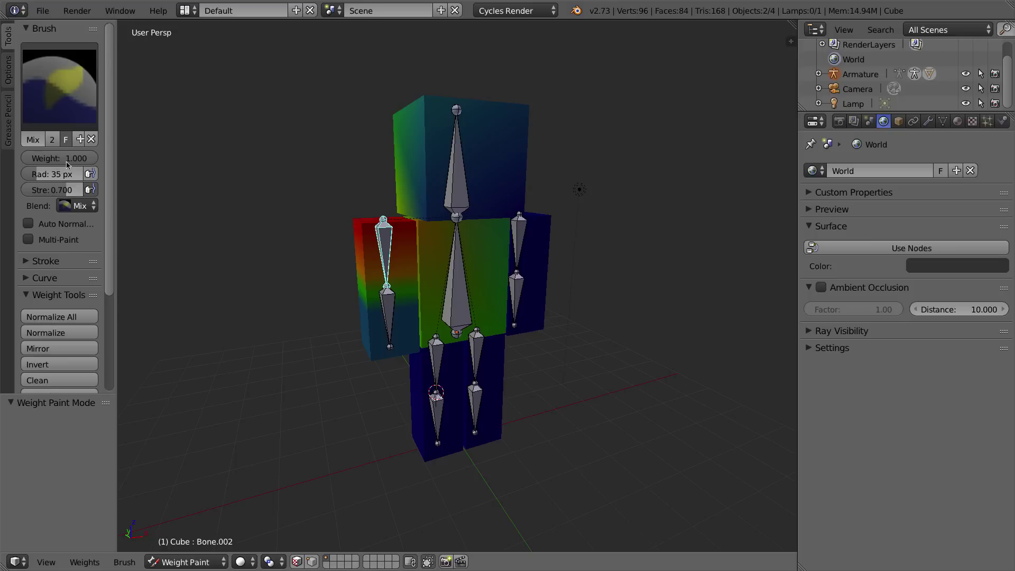
pyautogui.moveTo(67, 165); pyautogui.dragTo(51, 165)
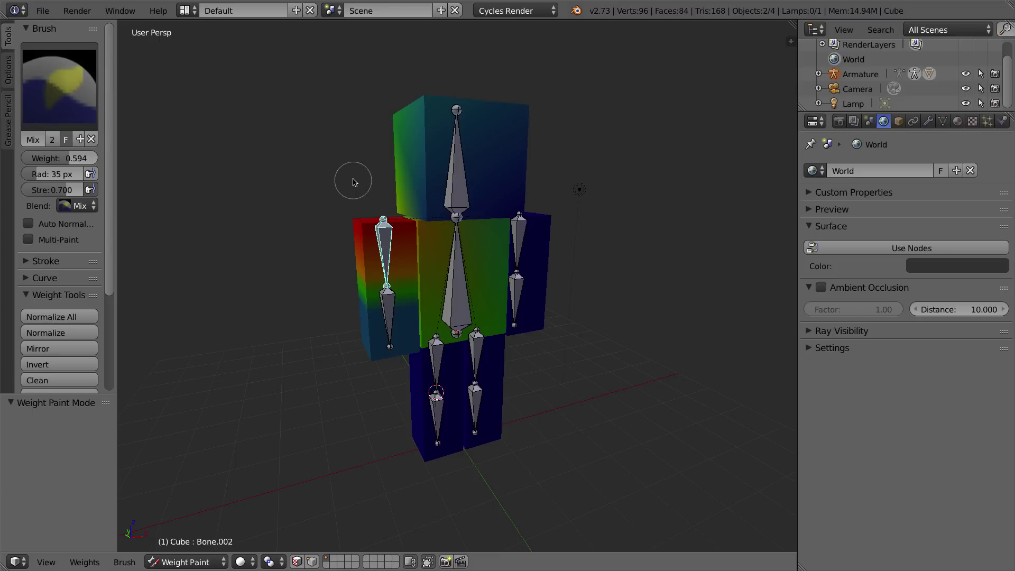
# Set brush weight to 0 and paint over the top and upper-left of the head.
pyautogui.click(74, 158)
pyautogui.write('07')
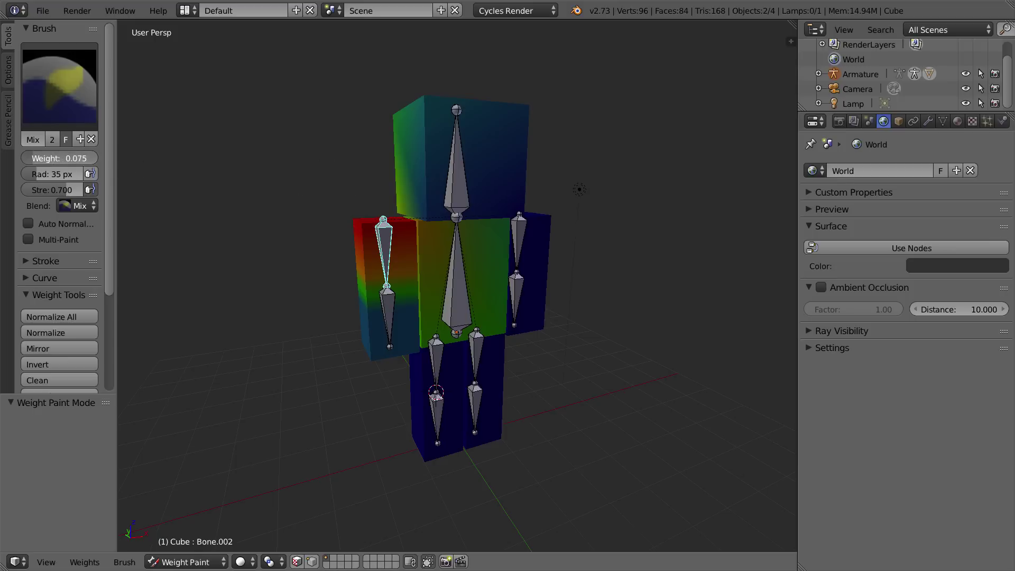
pyautogui.press('Return')
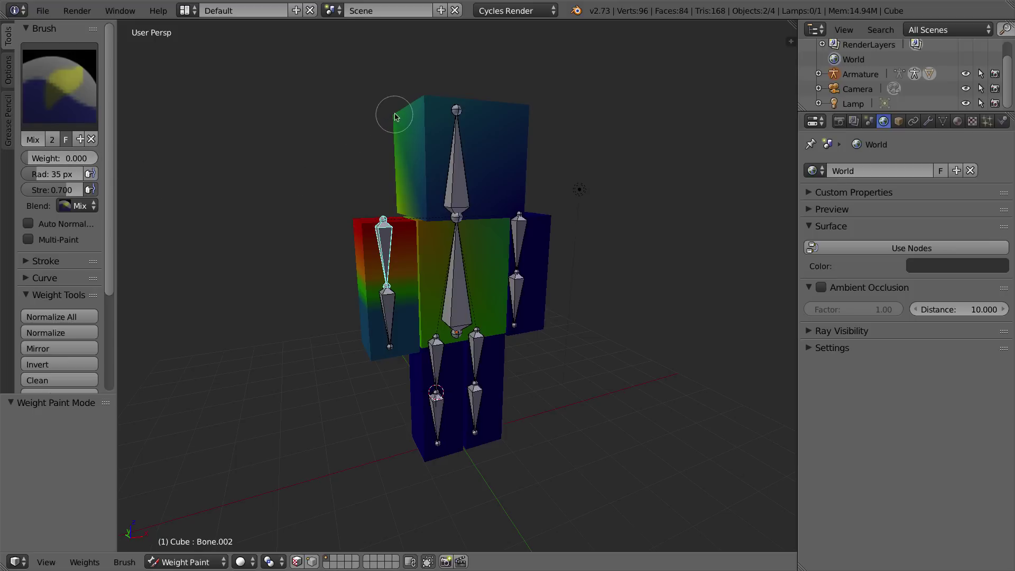
pyautogui.moveTo(395, 115)
pyautogui.mouseDown()
pyautogui.moveTo(422, 97)
pyautogui.moveTo(522, 113)
pyautogui.mouseUp()
pyautogui.moveTo(333, 138); pyautogui.dragTo(503, 138, button='middle')
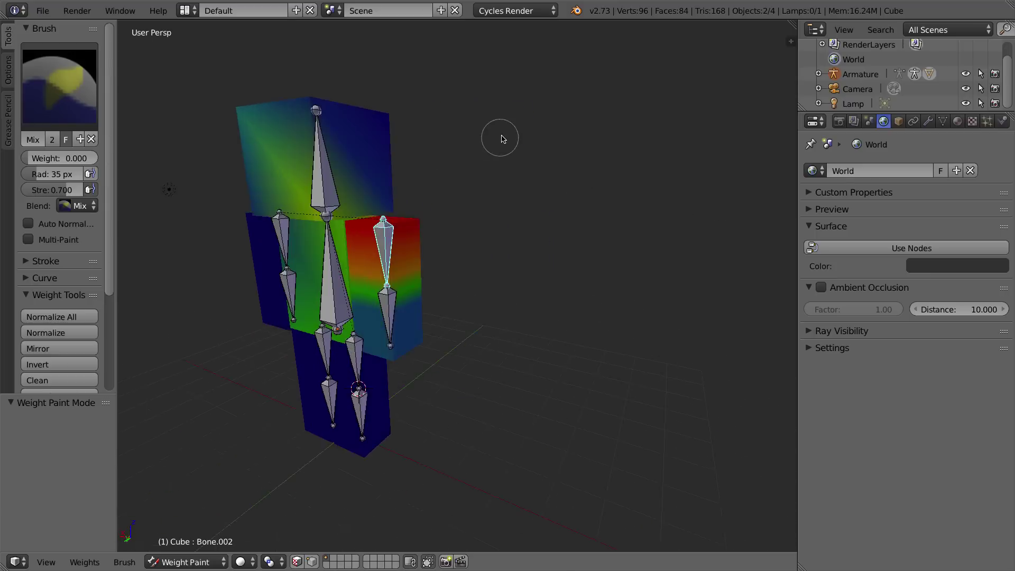
pyautogui.moveTo(268, 102)
pyautogui.mouseDown()
pyautogui.moveTo(230, 111)
pyautogui.moveTo(235, 132)
pyautogui.mouseUp()
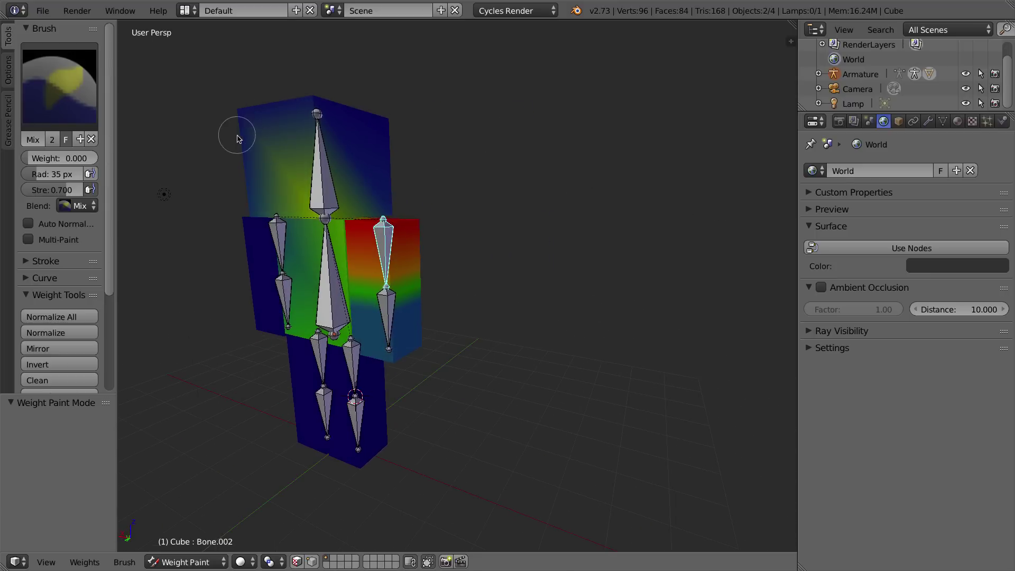
pyautogui.moveTo(284, 154)
pyautogui.mouseDown(button='middle')
pyautogui.moveTo(261, 163)
pyautogui.moveTo(249, 147)
pyautogui.moveTo(259, 152)
pyautogui.mouseUp(button='middle')
pyautogui.scroll(-3, 313, 199)
pyautogui.scroll(8, 303, 195)
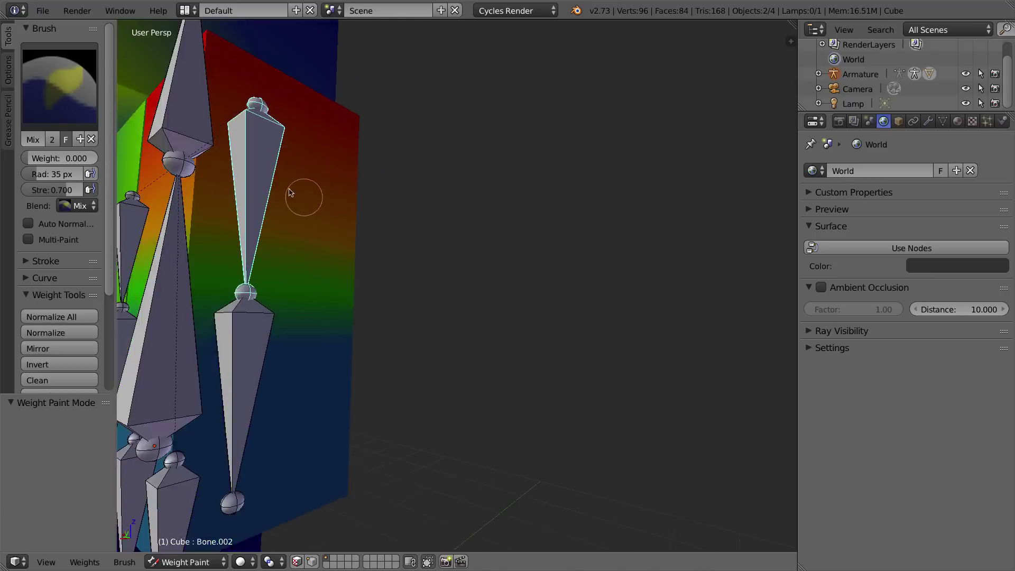
pyautogui.moveTo(441, 235); pyautogui.dragTo(370, 278, button='middle')
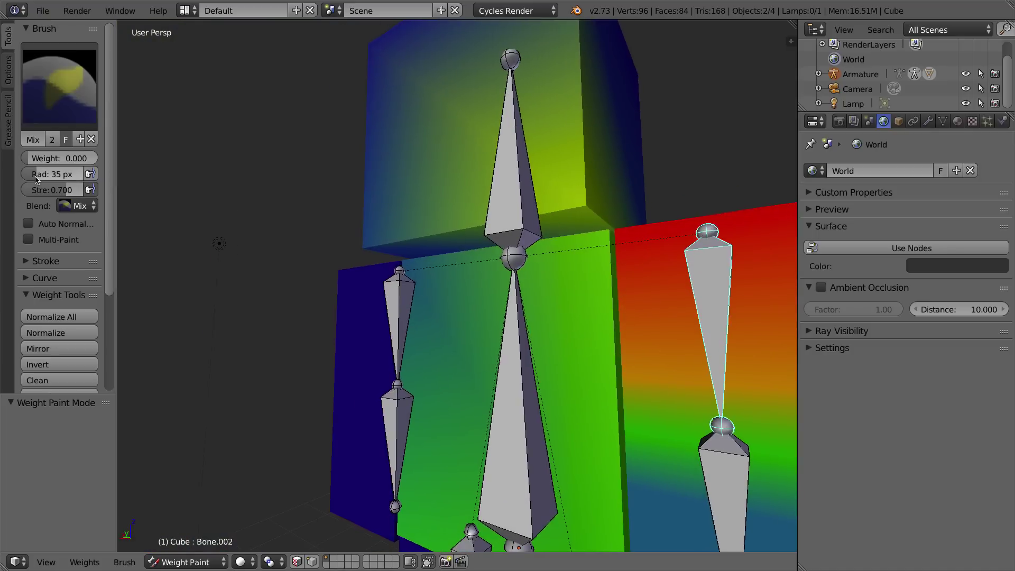
# Set the brush radius to 27 px.
pyautogui.moveTo(116, 176); pyautogui.dragTo(178, 176)
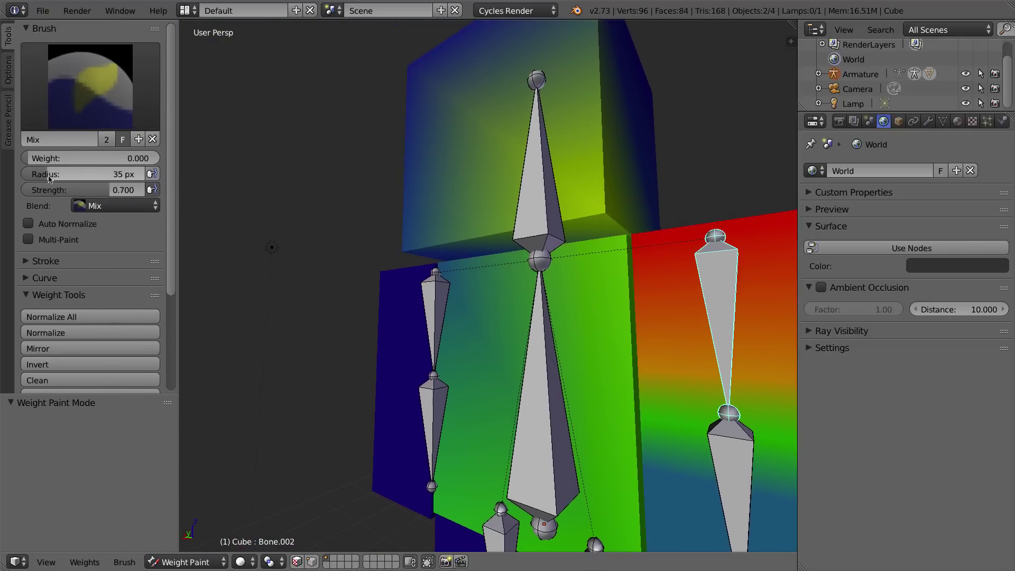
pyautogui.click(46, 175)
pyautogui.write('2')
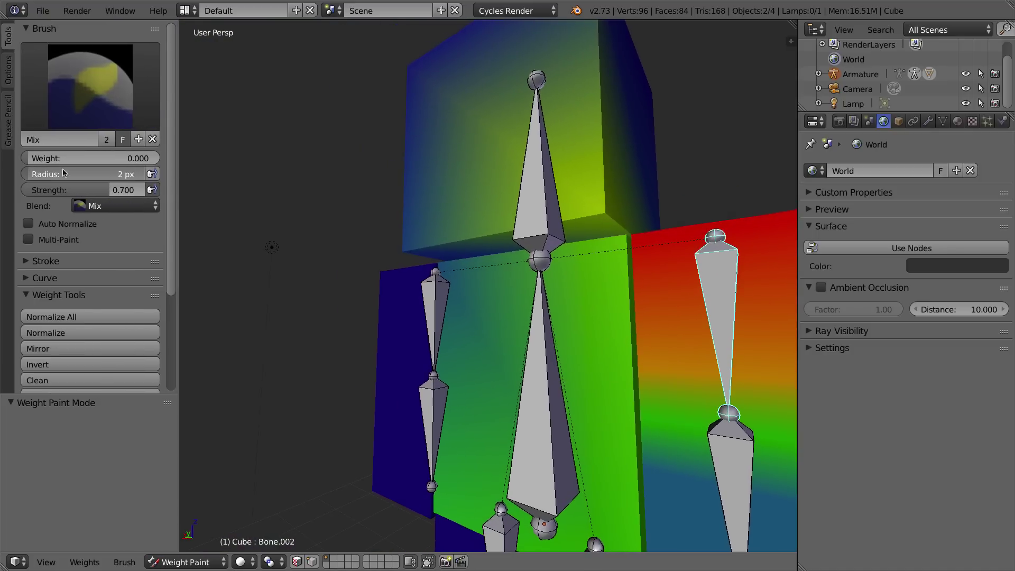
pyautogui.press('Return')
pyautogui.moveTo(26, 176); pyautogui.dragTo(42, 175)
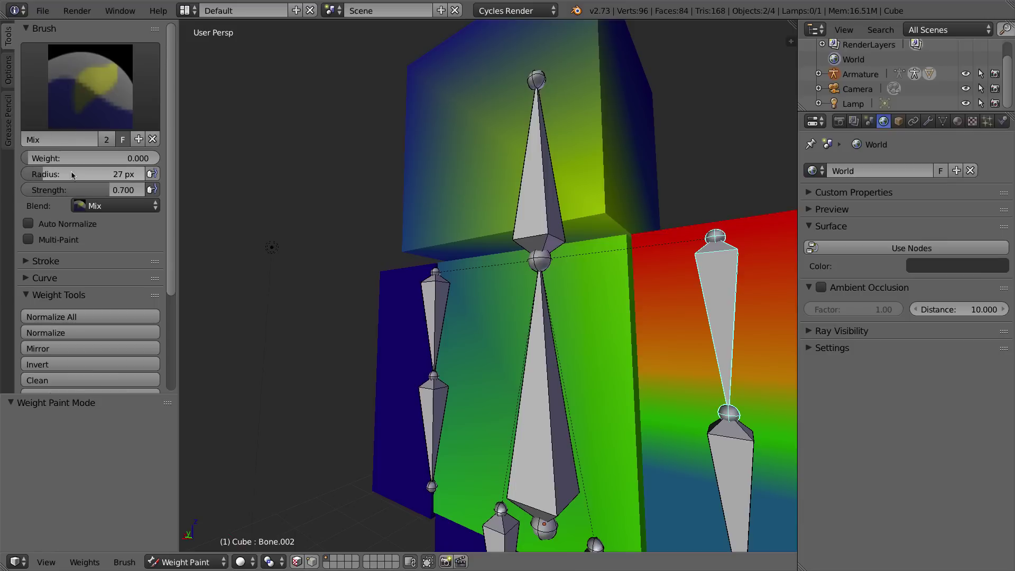
# Paint out the head's remaining yellow-green weight until the cube is dark blue.
pyautogui.click(600, 210)
pyautogui.click(596, 193)
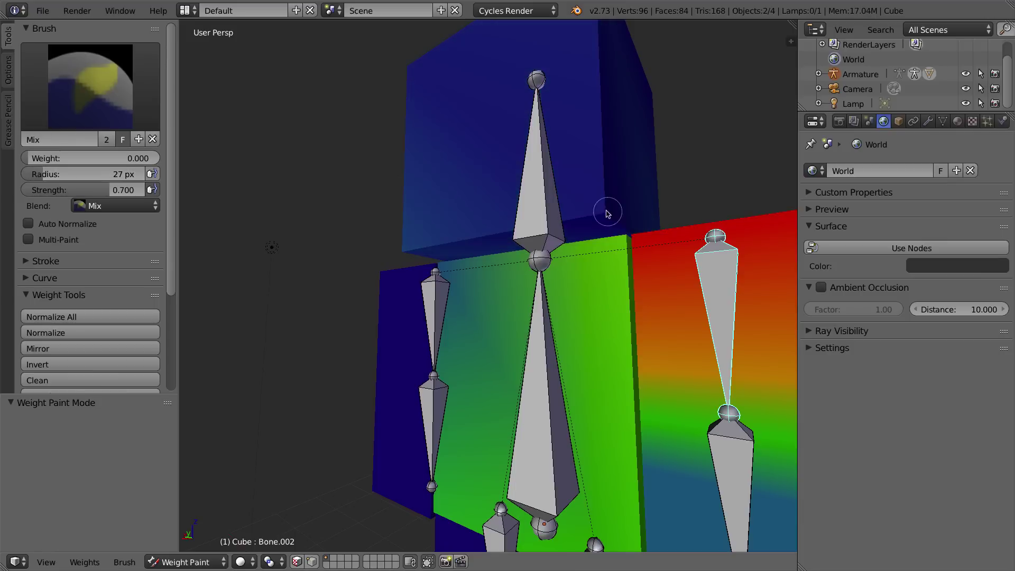
pyautogui.click(411, 242)
pyautogui.click(401, 48)
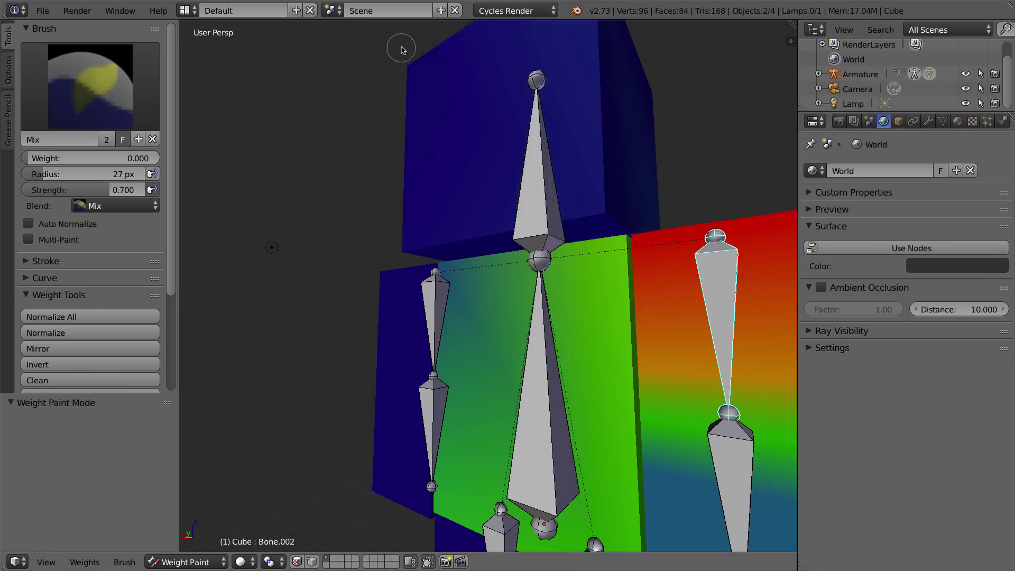
pyautogui.press('KP_6')
pyautogui.press('KP_6')
pyautogui.press('KP_6')
pyautogui.press('KP_6')
pyautogui.press('KP_6')
pyautogui.press('KP_6')
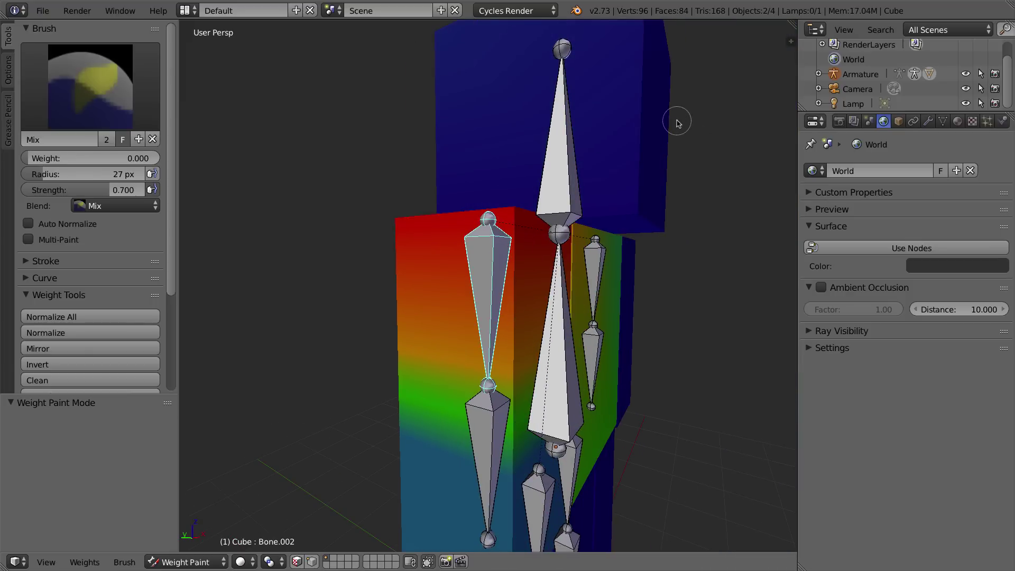
pyautogui.moveTo(675, 120); pyautogui.dragTo(586, 243, button='middle')
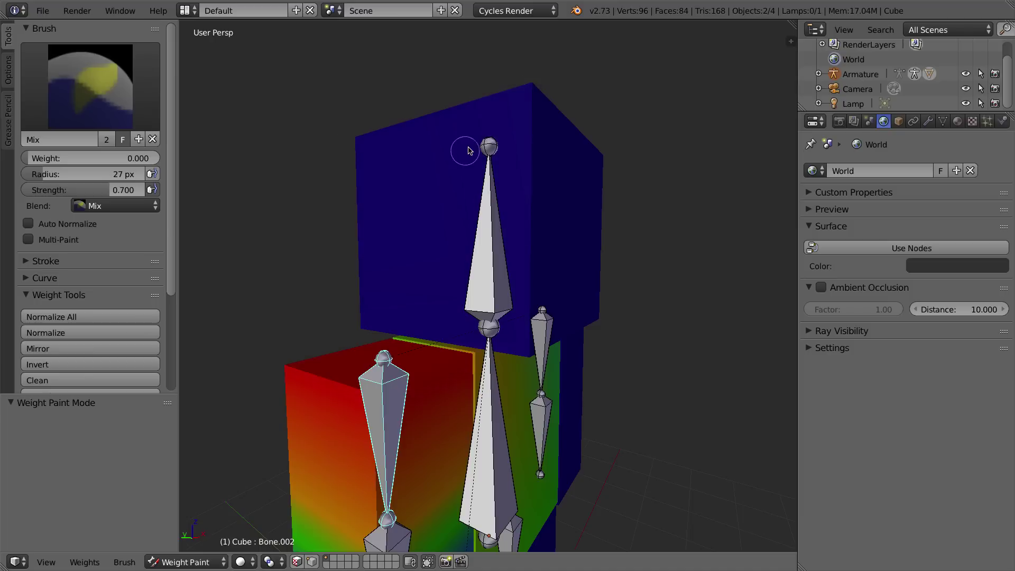
pyautogui.scroll(4, 526, 154)
pyautogui.scroll(-3, 534, 153)
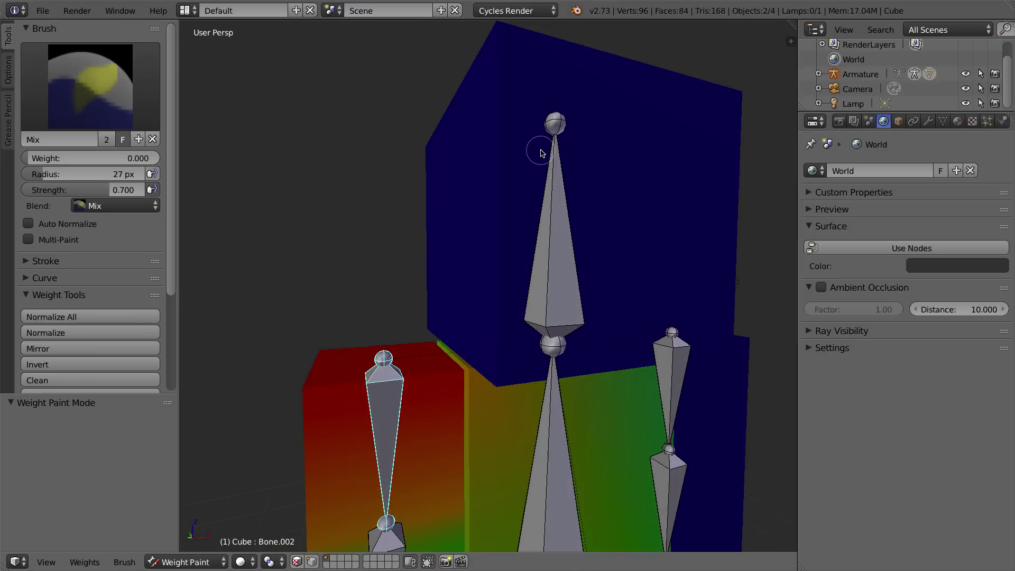
pyautogui.scroll(2, 537, 152)
pyautogui.scroll(-4, 537, 159)
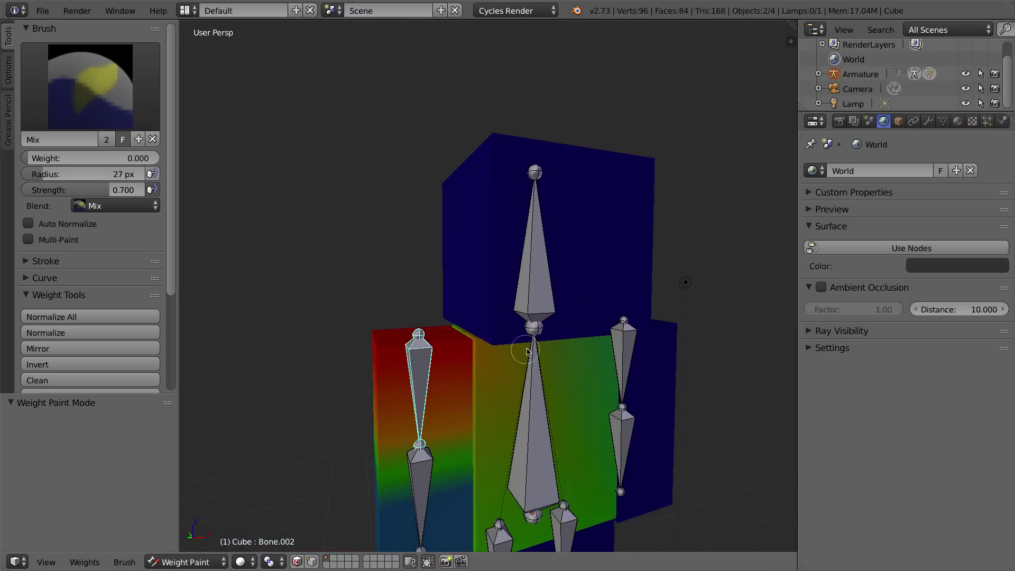
pyautogui.moveTo(529, 353)
pyautogui.mouseDown(button='middle')
pyautogui.moveTo(510, 329)
pyautogui.moveTo(526, 338)
pyautogui.moveTo(480, 340)
pyautogui.moveTo(476, 381)
pyautogui.mouseUp(button='middle')
pyautogui.scroll(2, 481, 340)
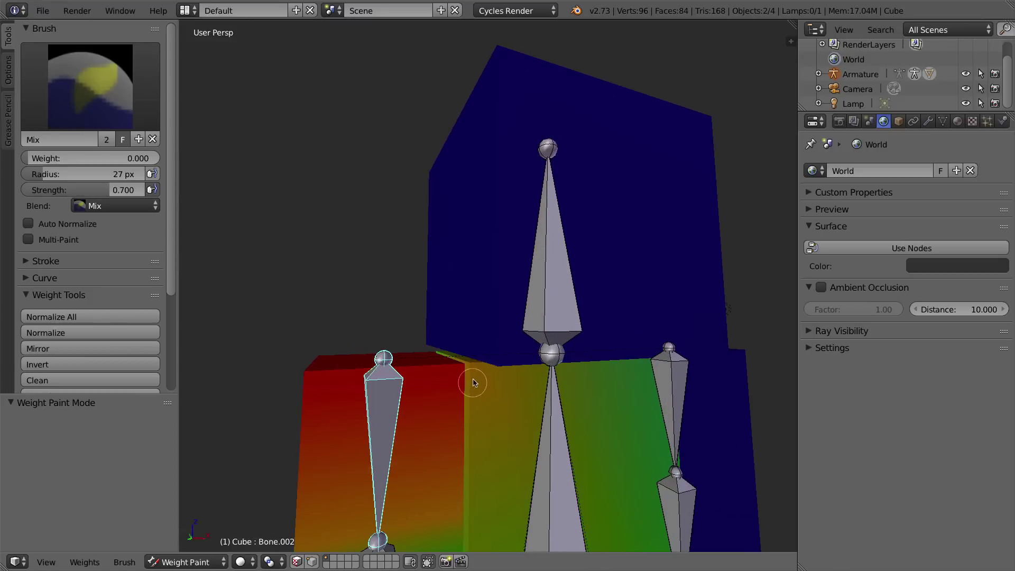
# Enable face selection masking, select the torso front face, and zero-paint its upper corners.
pyautogui.click(297, 564)
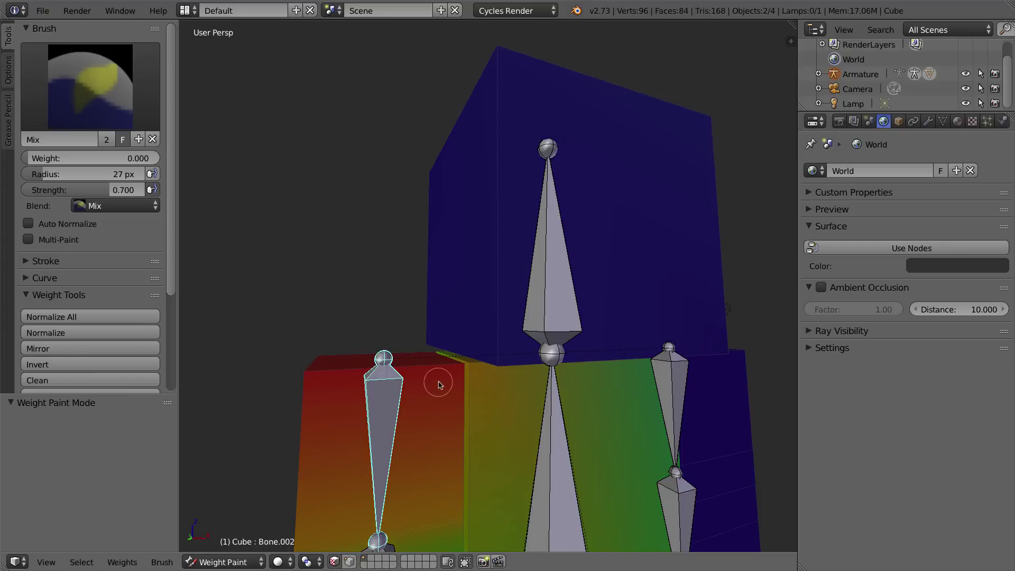
pyautogui.rightClick(439, 384)
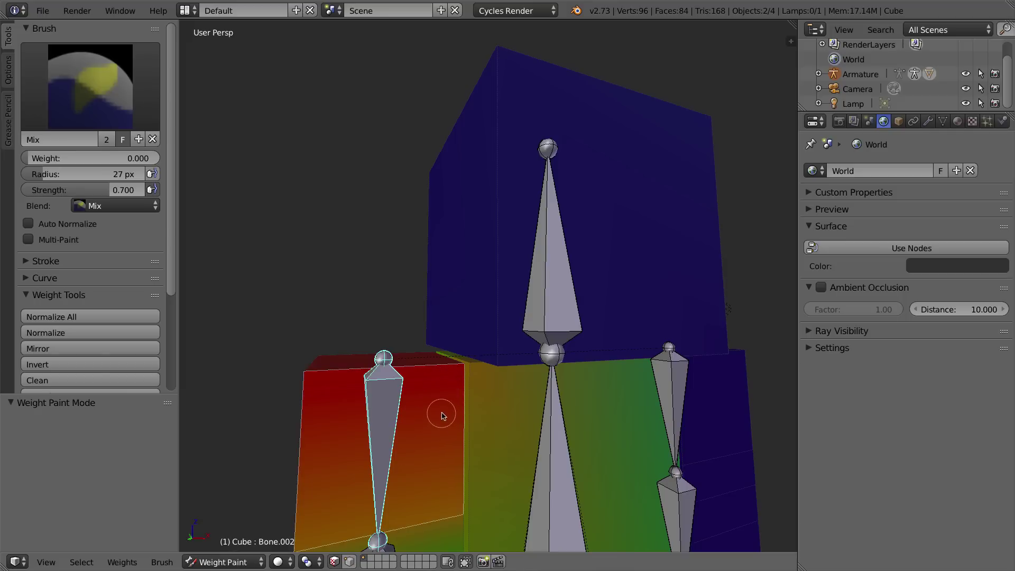
pyautogui.moveTo(450, 404); pyautogui.dragTo(444, 393, button='middle')
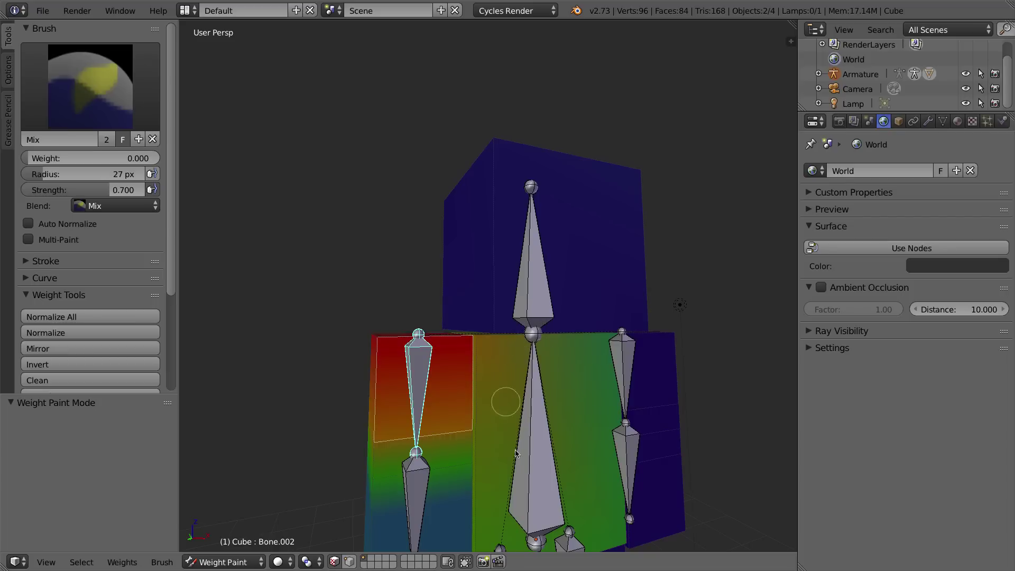
pyautogui.rightClick(577, 355)
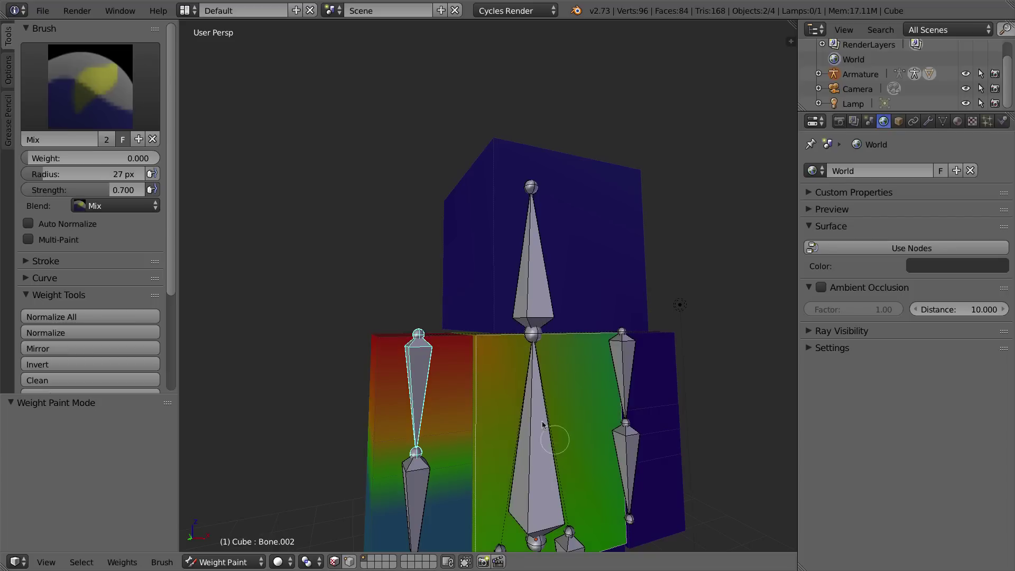
pyautogui.moveTo(497, 354)
pyautogui.mouseDown()
pyautogui.moveTo(474, 336)
pyautogui.moveTo(494, 344)
pyautogui.moveTo(635, 336)
pyautogui.moveTo(512, 350)
pyautogui.mouseUp()
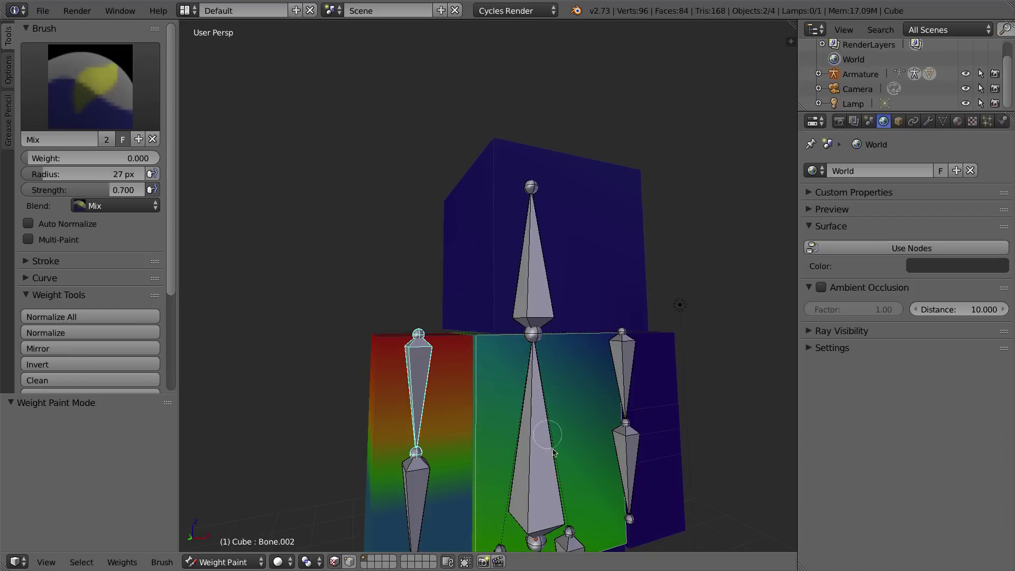
pyautogui.scroll(-3, 554, 453)
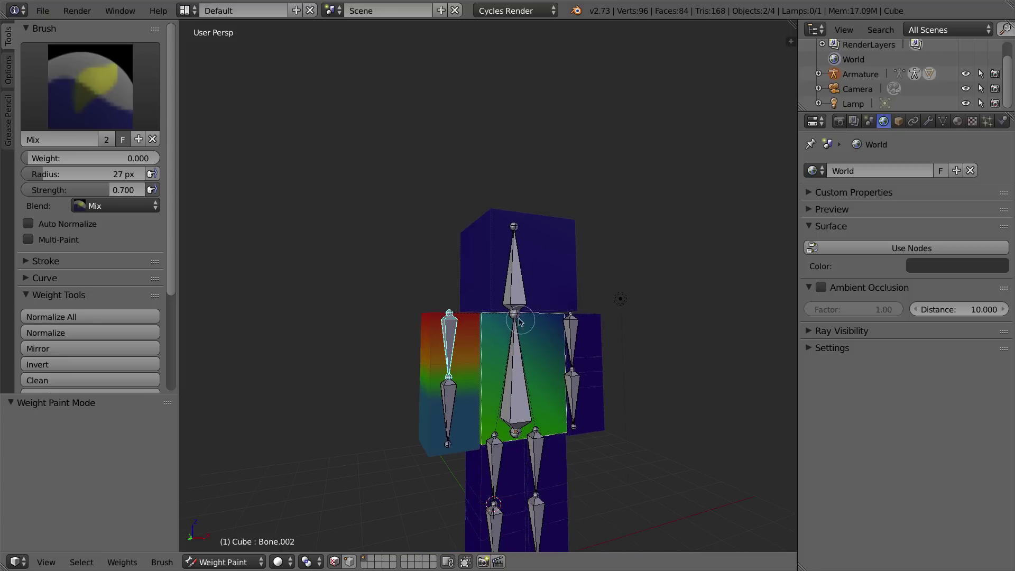
pyautogui.moveTo(521, 320)
pyautogui.mouseDown(button='middle')
pyautogui.moveTo(543, 338)
pyautogui.moveTo(353, 333)
pyautogui.moveTo(544, 339)
pyautogui.mouseUp(button='middle')
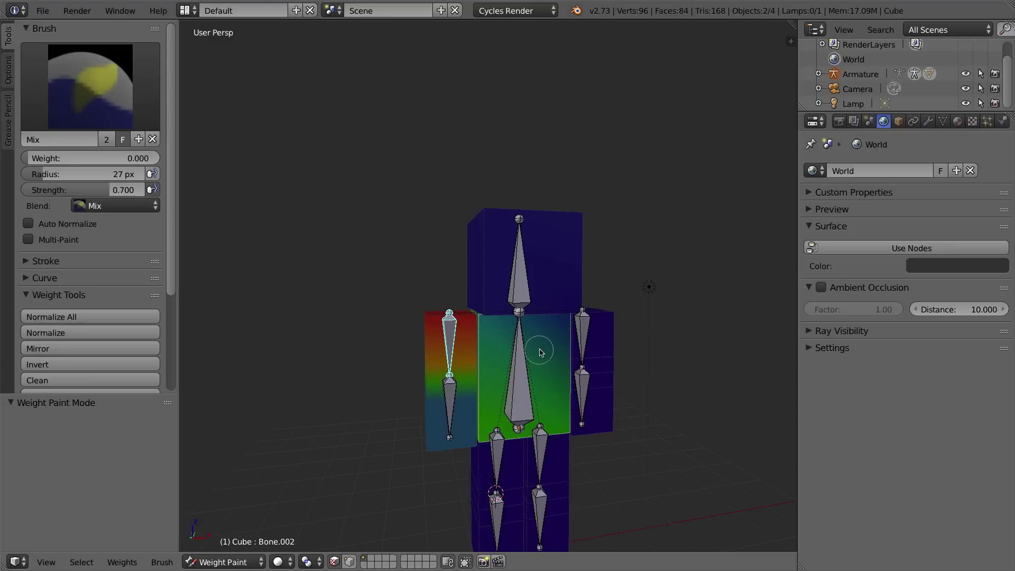
# Select the linked torso faces and zero-paint them with a 67 px brush.
pyautogui.press('l')
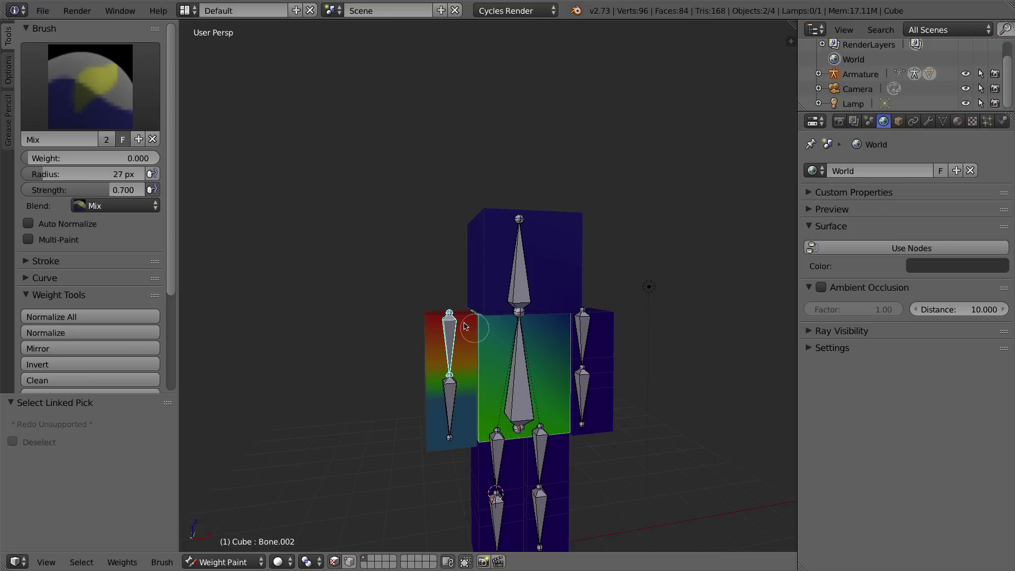
pyautogui.moveTo(465, 326); pyautogui.dragTo(476, 316)
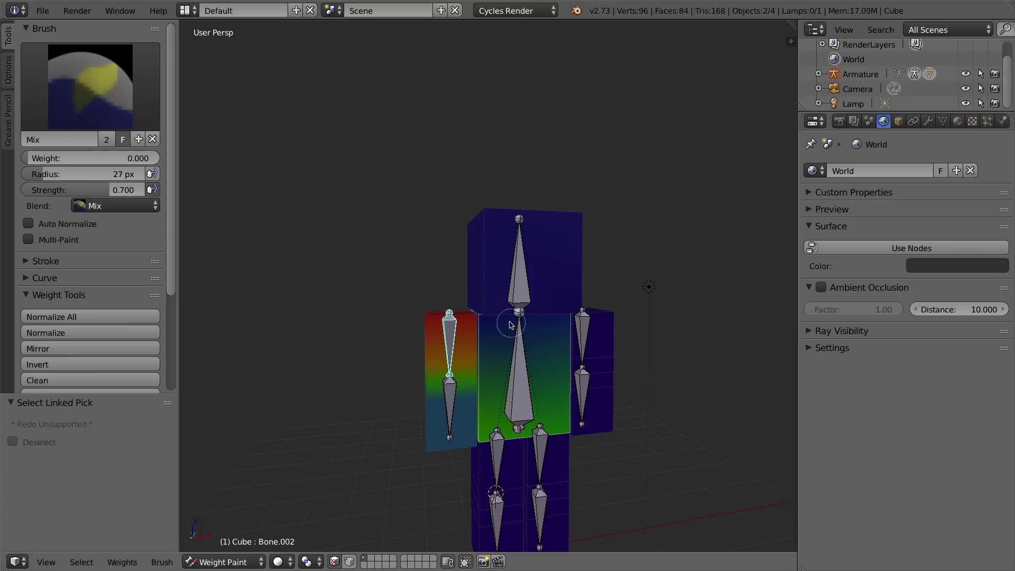
pyautogui.moveTo(471, 309)
pyautogui.mouseDown()
pyautogui.moveTo(562, 330)
pyautogui.moveTo(574, 317)
pyautogui.moveTo(546, 358)
pyautogui.mouseUp()
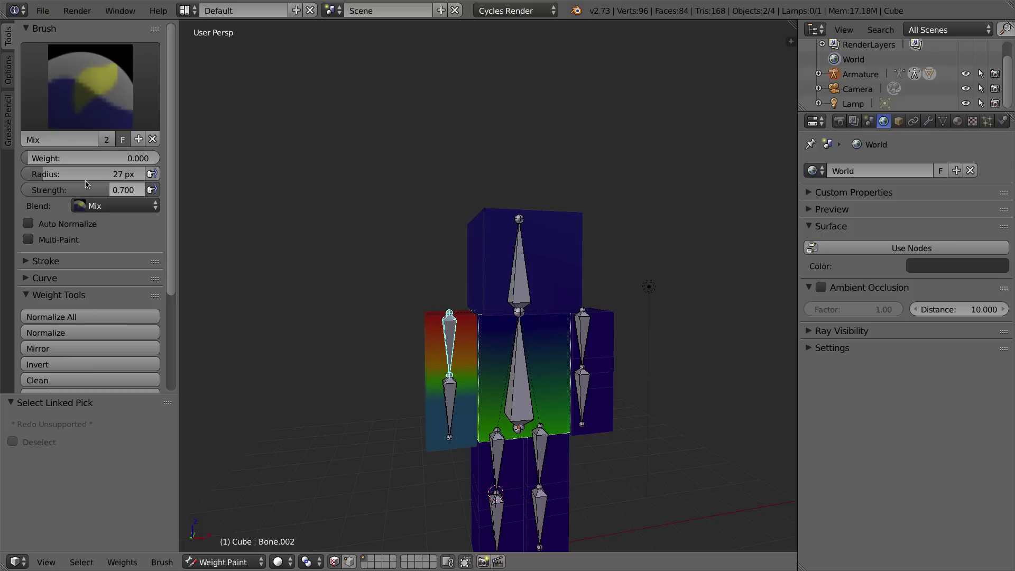
pyautogui.moveTo(66, 174); pyautogui.dragTo(87, 174)
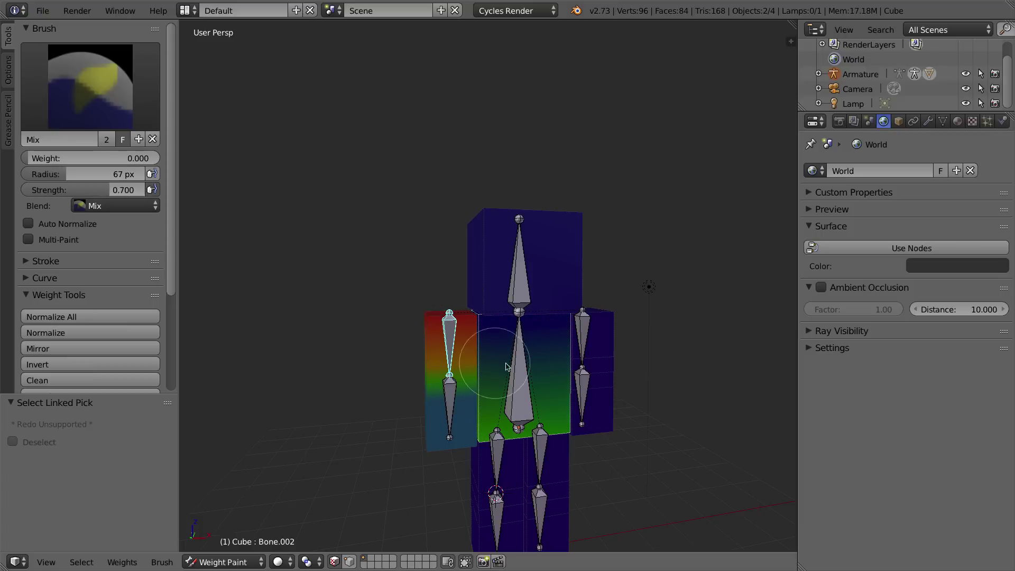
pyautogui.moveTo(563, 421)
pyautogui.mouseDown()
pyautogui.moveTo(479, 430)
pyautogui.moveTo(491, 435)
pyautogui.moveTo(551, 329)
pyautogui.moveTo(510, 356)
pyautogui.moveTo(419, 368)
pyautogui.moveTo(573, 397)
pyautogui.moveTo(585, 303)
pyautogui.moveTo(495, 460)
pyautogui.moveTo(571, 408)
pyautogui.moveTo(588, 337)
pyautogui.moveTo(503, 327)
pyautogui.moveTo(513, 377)
pyautogui.moveTo(564, 439)
pyautogui.mouseUp()
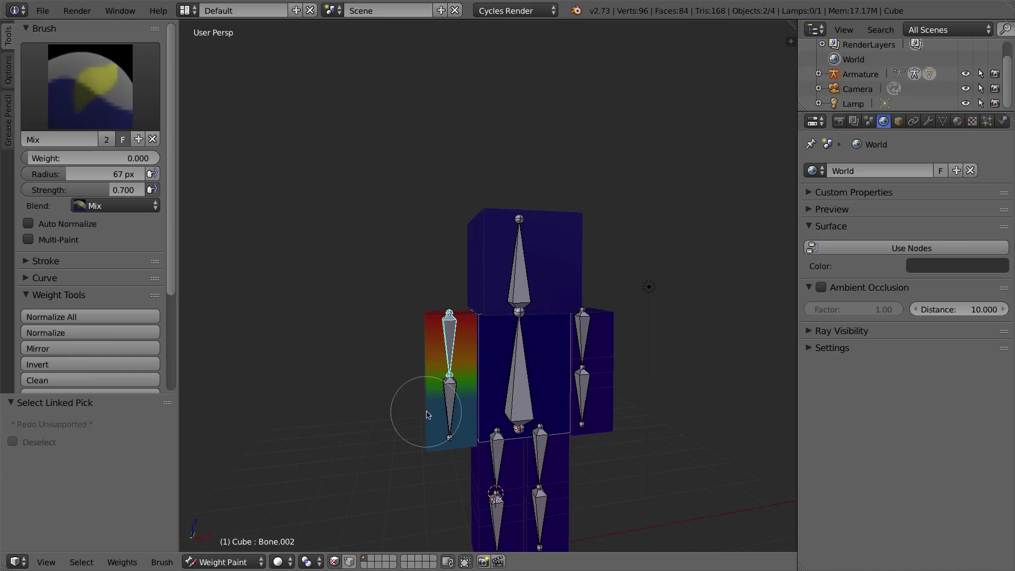
# Raise brush strength to 1.000, repaint the torso front to zero, and deselect all faces.
pyautogui.moveTo(127, 190); pyautogui.dragTo(169, 190)
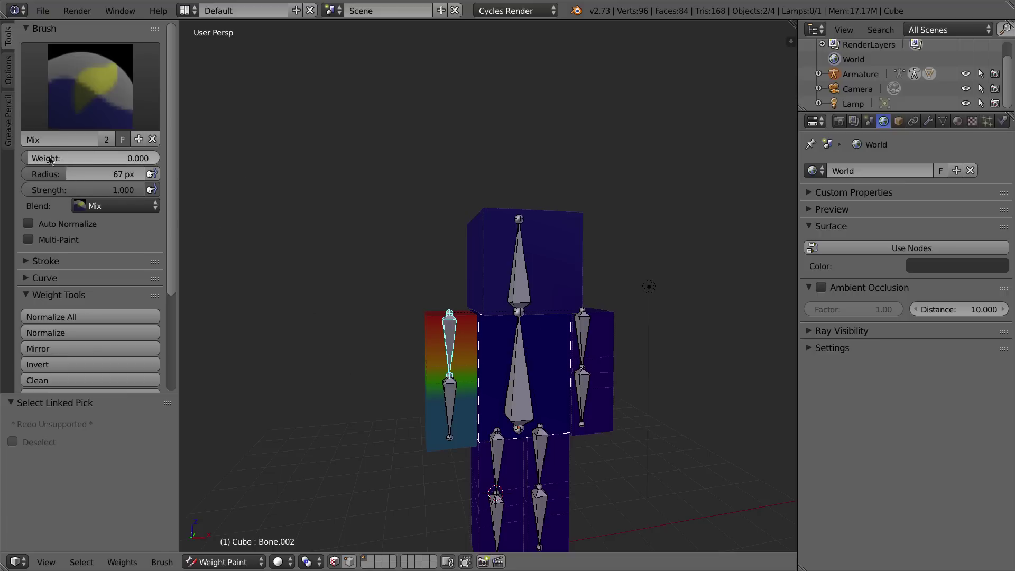
pyautogui.moveTo(413, 304); pyautogui.dragTo(525, 317, button='middle')
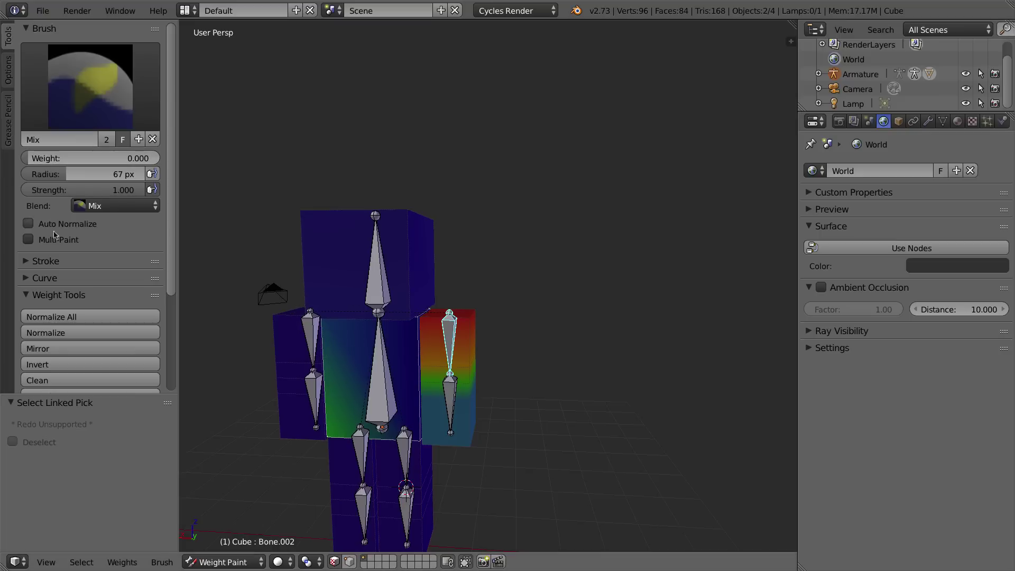
pyautogui.moveTo(118, 194); pyautogui.dragTo(100, 194)
pyautogui.moveTo(332, 338); pyautogui.dragTo(326, 333)
pyautogui.hotkey('ctrl', 'z')
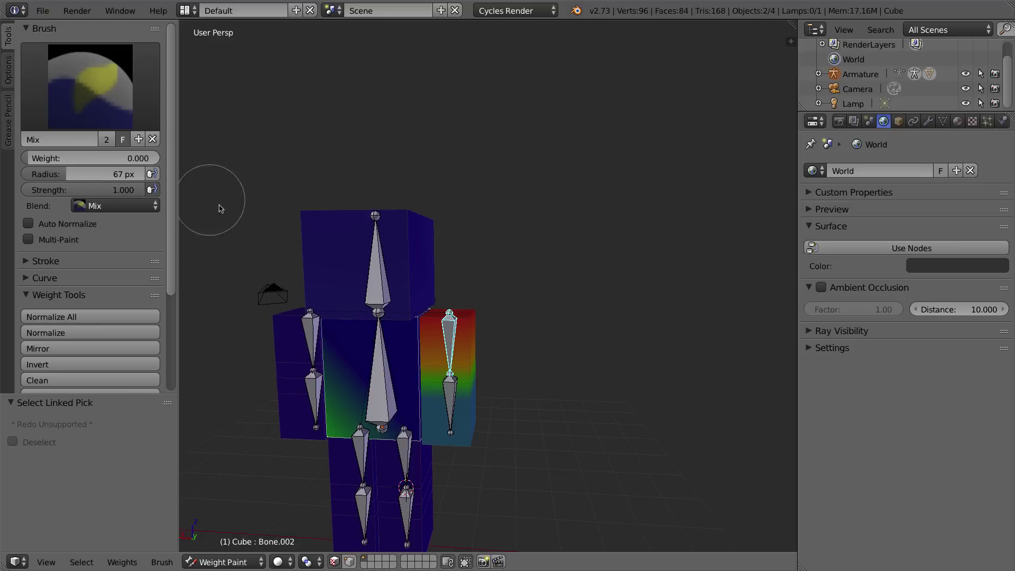
pyautogui.moveTo(338, 370)
pyautogui.mouseDown()
pyautogui.moveTo(323, 403)
pyautogui.moveTo(339, 409)
pyautogui.moveTo(330, 446)
pyautogui.mouseUp()
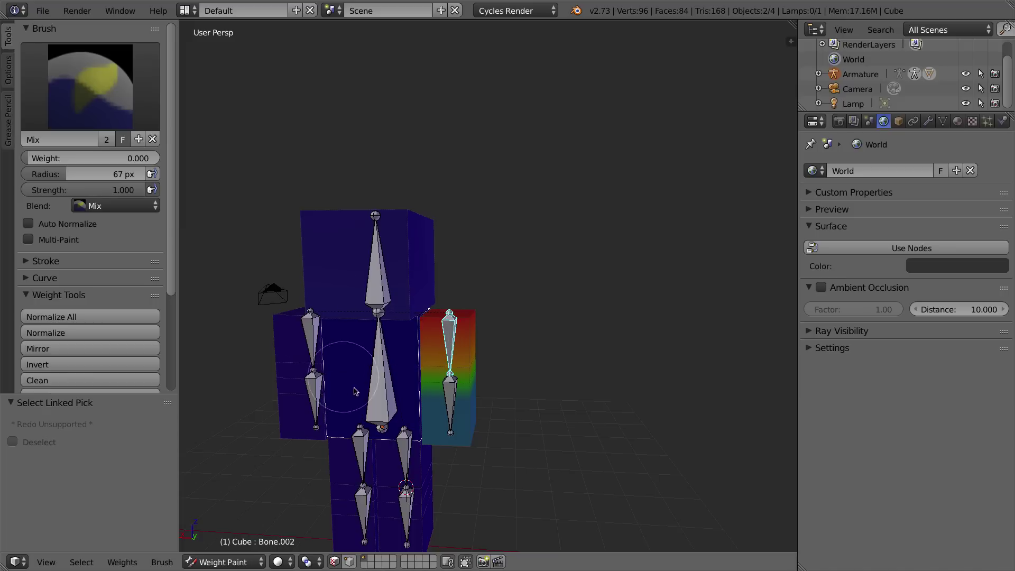
pyautogui.moveTo(373, 401)
pyautogui.mouseDown(button='middle')
pyautogui.moveTo(264, 389)
pyautogui.moveTo(335, 413)
pyautogui.mouseUp(button='middle')
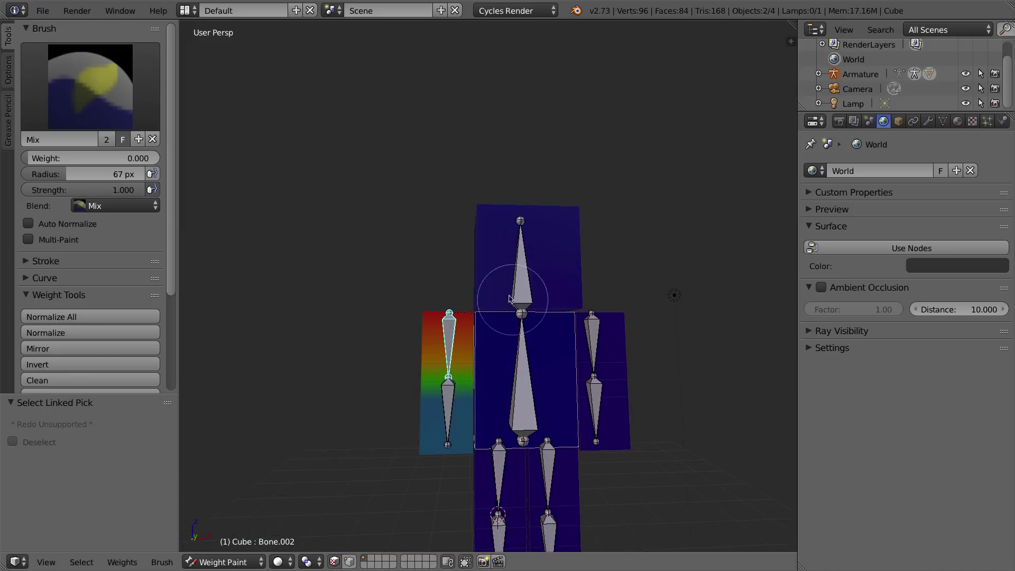
pyautogui.press('a')
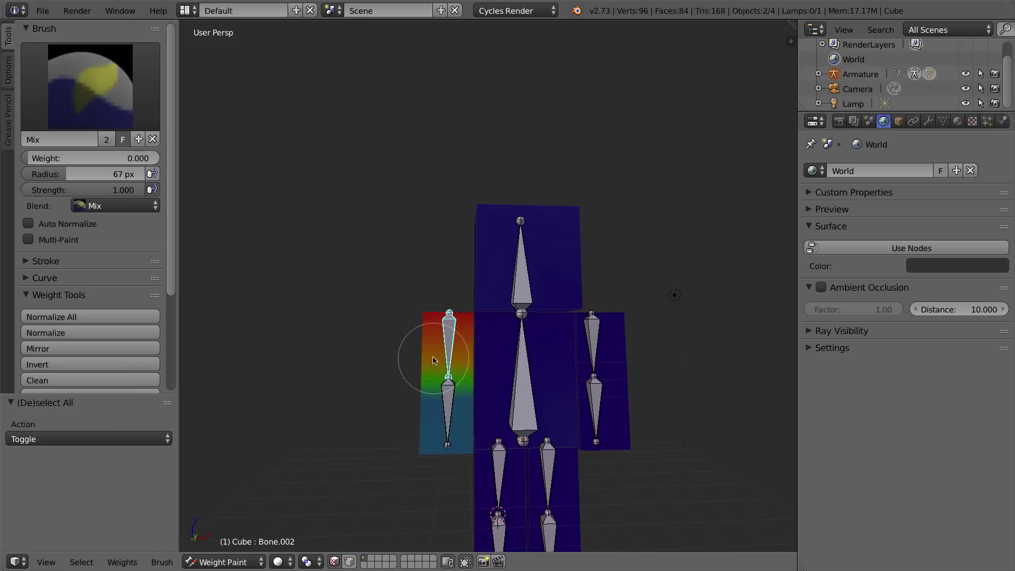
# Select the arm box's linked faces and paint the lower arm to zero weight.
pyautogui.press('l')
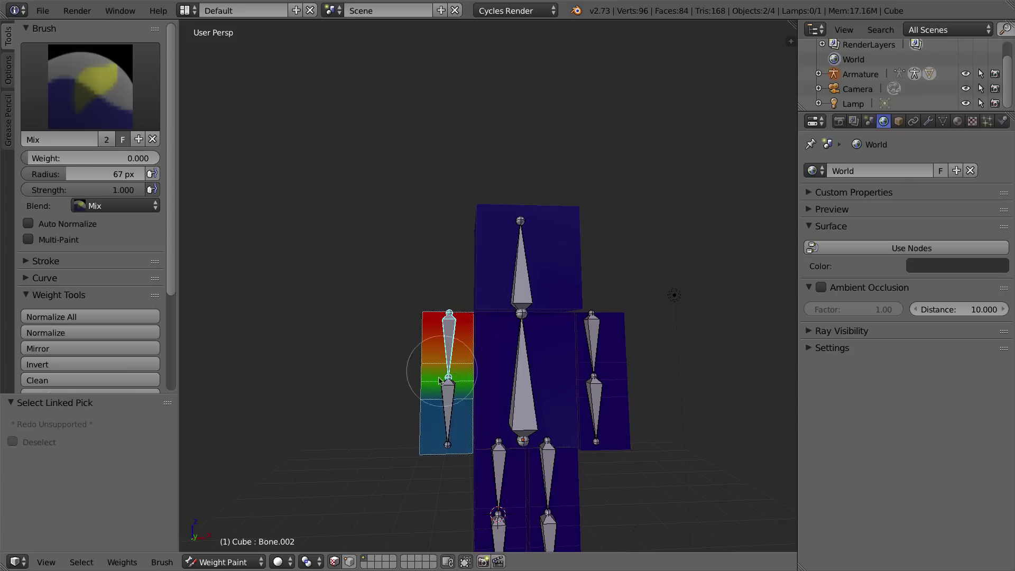
pyautogui.moveTo(460, 318); pyautogui.dragTo(466, 342, button='middle')
pyautogui.scroll(-1, 455, 340)
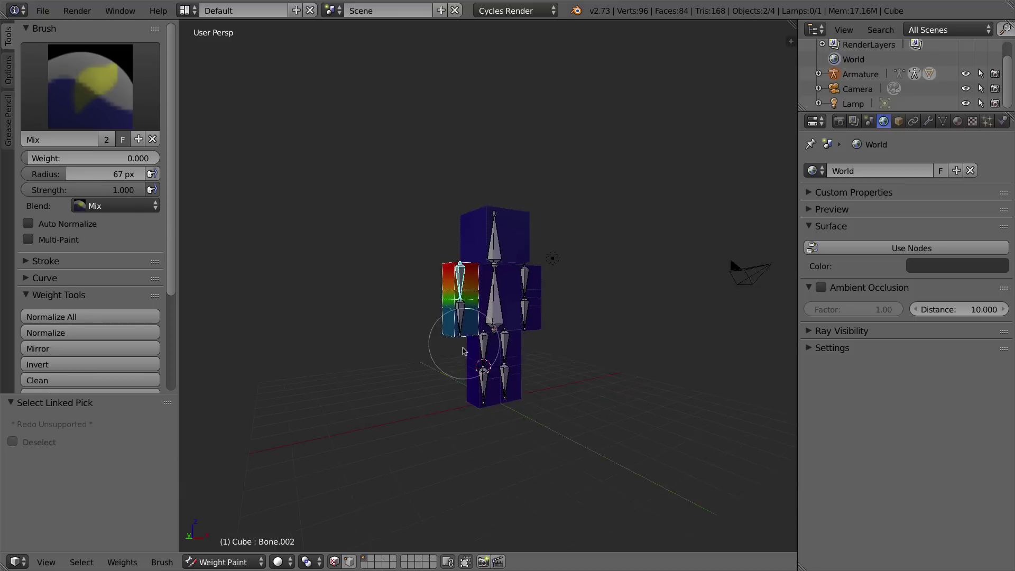
pyautogui.scroll(5, 449, 370)
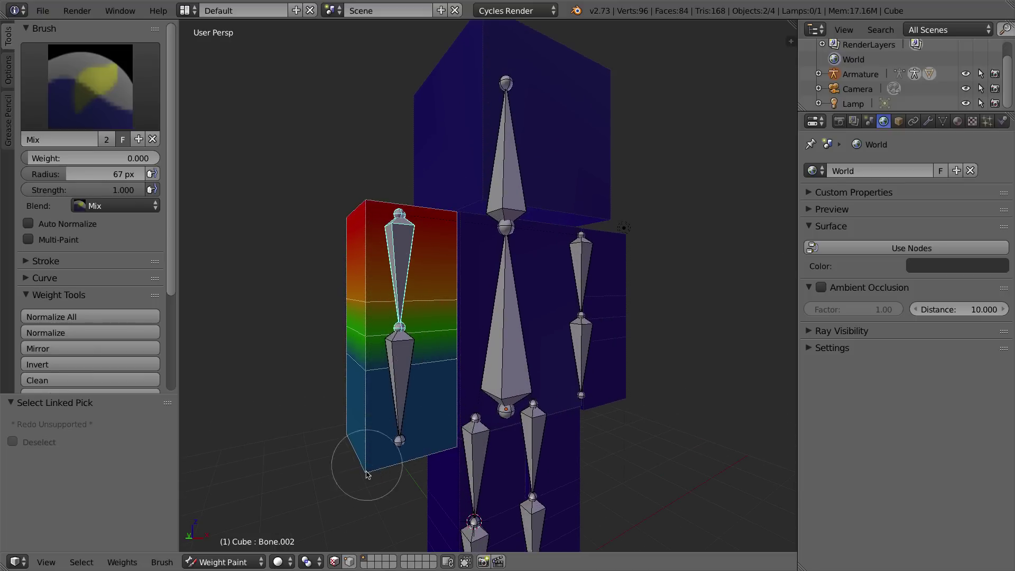
pyautogui.moveTo(365, 465)
pyautogui.mouseDown()
pyautogui.moveTo(389, 470)
pyautogui.moveTo(442, 430)
pyautogui.mouseUp()
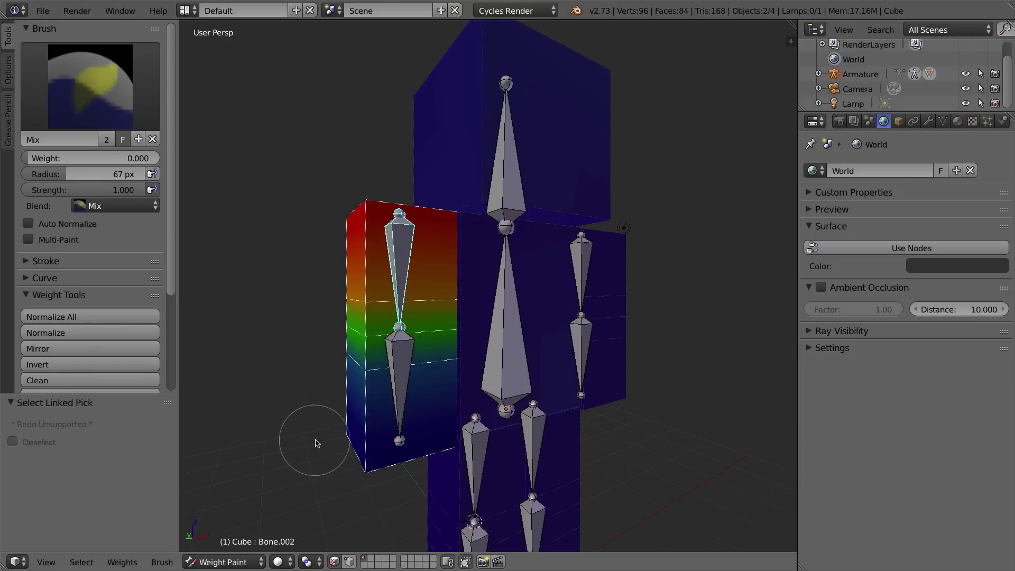
pyautogui.moveTo(318, 442)
pyautogui.mouseDown(button='middle')
pyautogui.moveTo(363, 419)
pyautogui.moveTo(480, 423)
pyautogui.moveTo(386, 471)
pyautogui.moveTo(437, 464)
pyautogui.moveTo(270, 451)
pyautogui.moveTo(281, 449)
pyautogui.moveTo(261, 469)
pyautogui.mouseUp(button='middle')
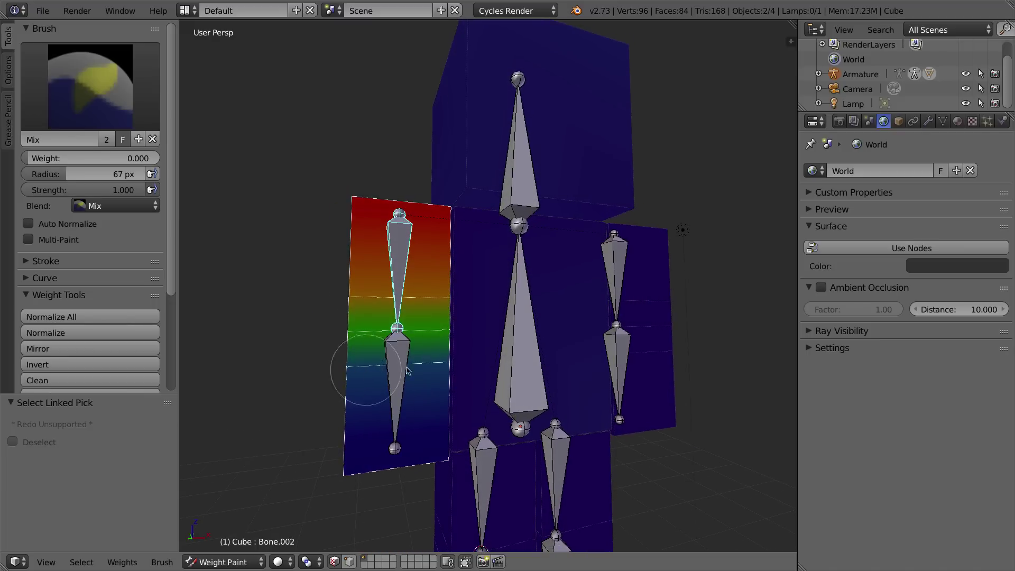
pyautogui.moveTo(288, 374); pyautogui.dragTo(334, 373, button='middle')
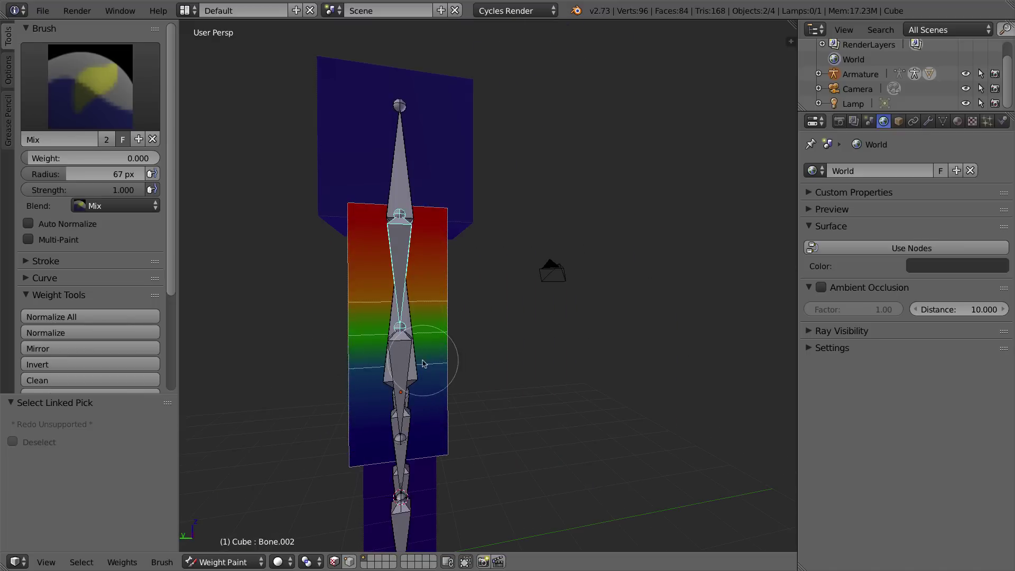
pyautogui.moveTo(449, 494)
pyautogui.mouseDown(button='middle')
pyautogui.moveTo(374, 396)
pyautogui.moveTo(320, 379)
pyautogui.mouseUp(button='middle')
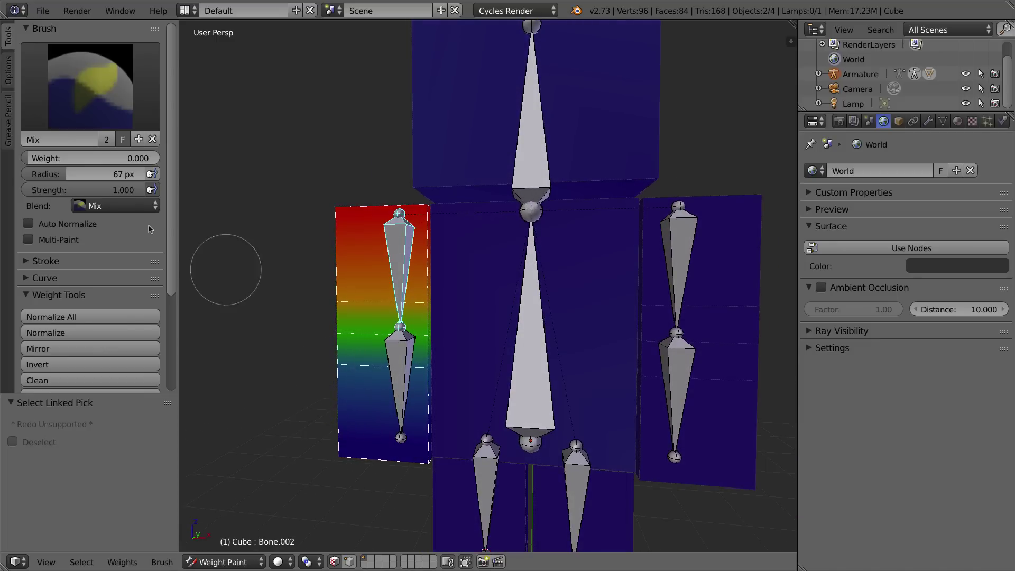
# Shrink the brush radius to 13 px and clear leftover weight below the elbow.
pyautogui.moveTo(106, 174); pyautogui.dragTo(90, 174)
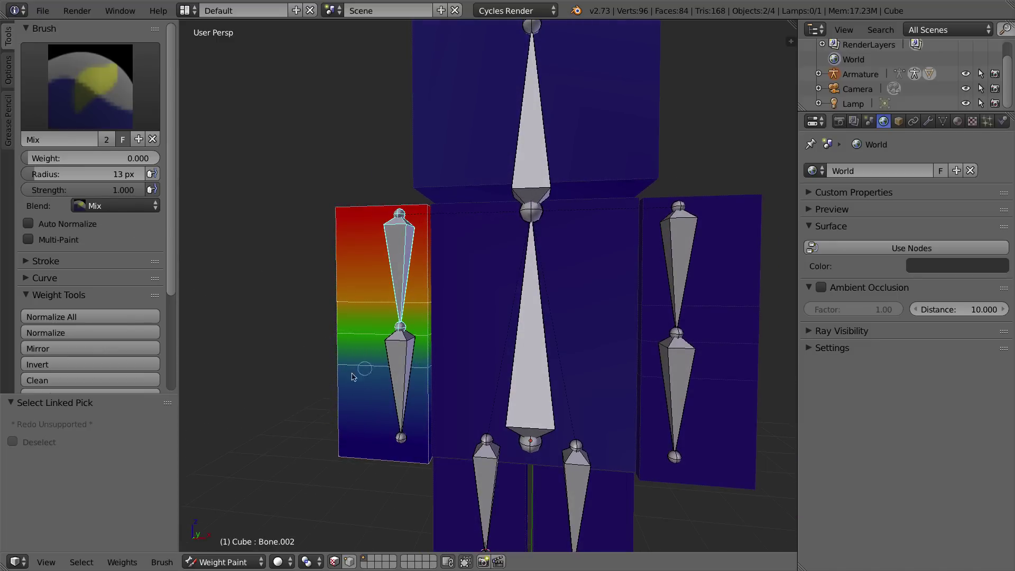
pyautogui.moveTo(370, 365); pyautogui.dragTo(362, 368)
pyautogui.moveTo(422, 368)
pyautogui.mouseDown(button='middle')
pyautogui.moveTo(324, 389)
pyautogui.moveTo(503, 389)
pyautogui.moveTo(436, 373)
pyautogui.mouseUp(button='middle')
pyautogui.moveTo(435, 373); pyautogui.dragTo(421, 373)
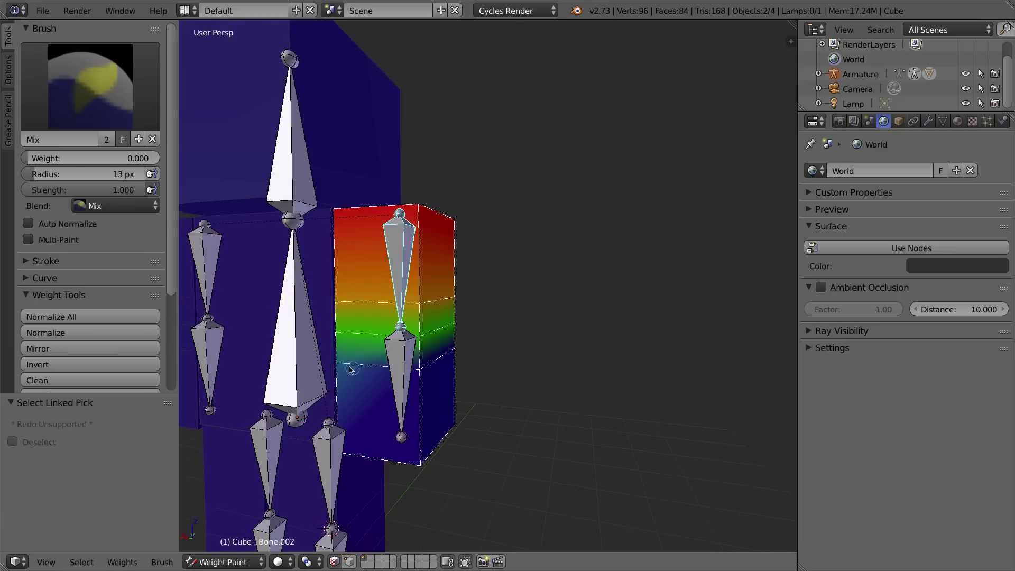
pyautogui.moveTo(352, 369); pyautogui.dragTo(334, 365)
pyautogui.moveTo(422, 373); pyautogui.dragTo(265, 373, button='middle')
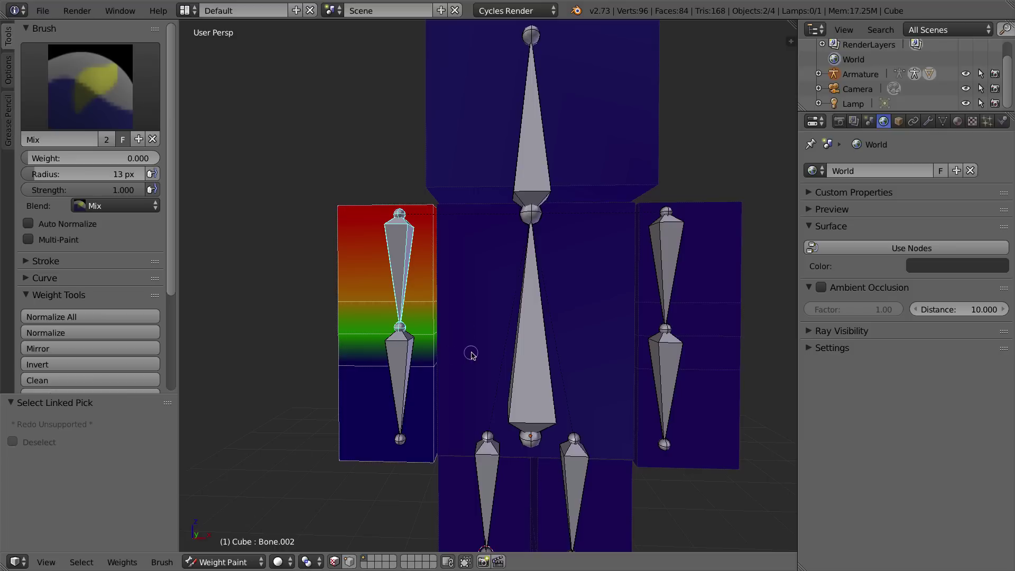
pyautogui.hotkey('ctrl', 'Right')
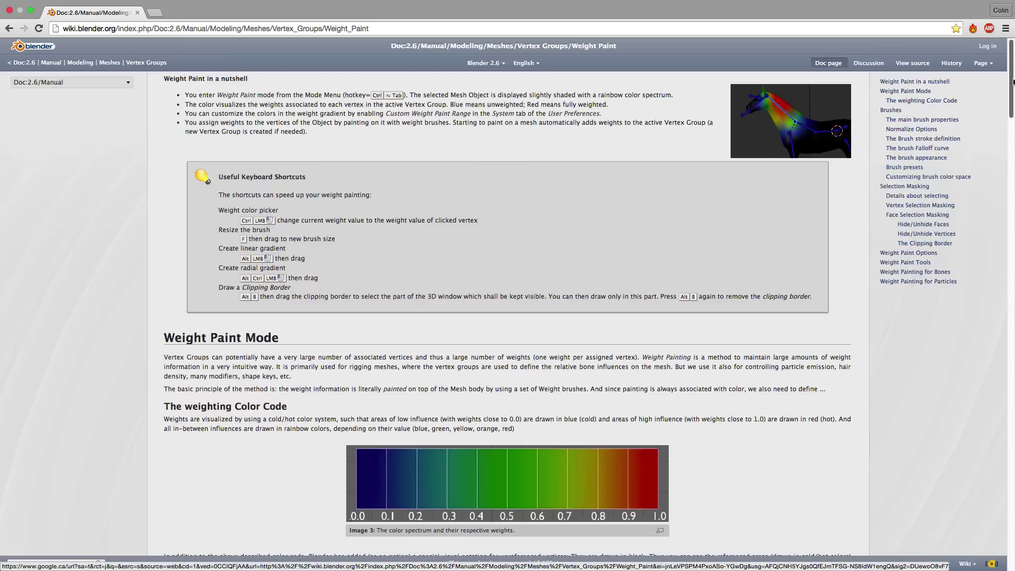
pyautogui.moveTo(1011, 82); pyautogui.dragTo(990, 252)
pyautogui.scroll(5, 812, 317)
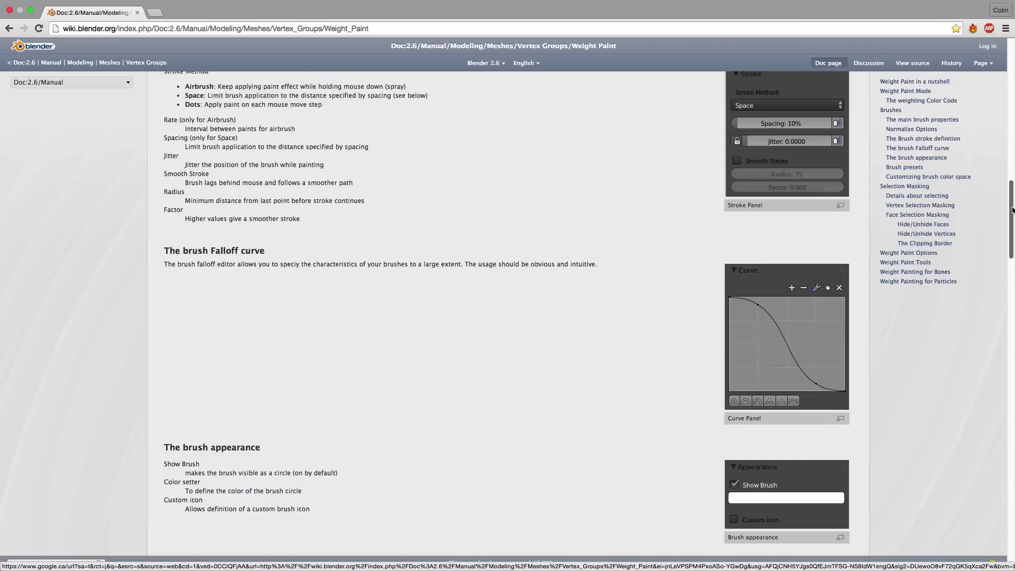
pyautogui.moveTo(1011, 209)
pyautogui.mouseDown()
pyautogui.moveTo(987, 99)
pyautogui.moveTo(989, 59)
pyautogui.moveTo(992, 96)
pyautogui.mouseUp()
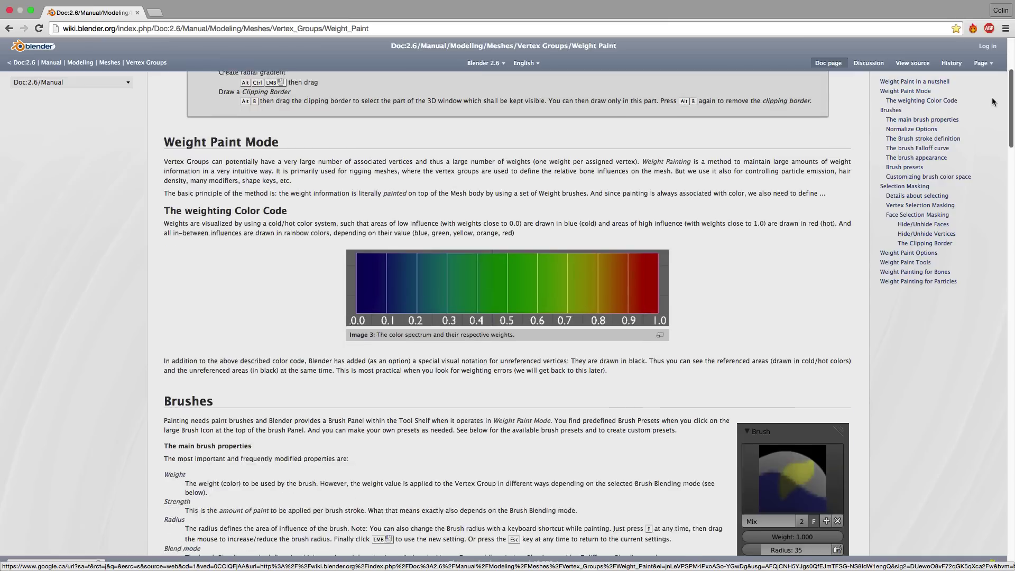
pyautogui.scroll(-1, 992, 97)
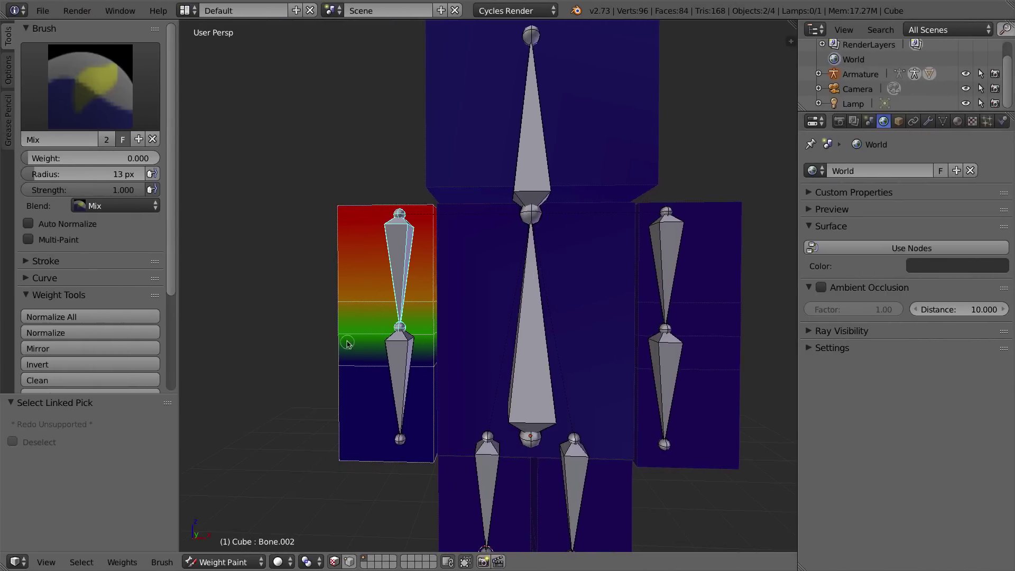
# Make lower arm bone Bone.003 active and select the arm's linked faces with face masking on.
pyautogui.moveTo(337, 309); pyautogui.dragTo(365, 331, button='middle')
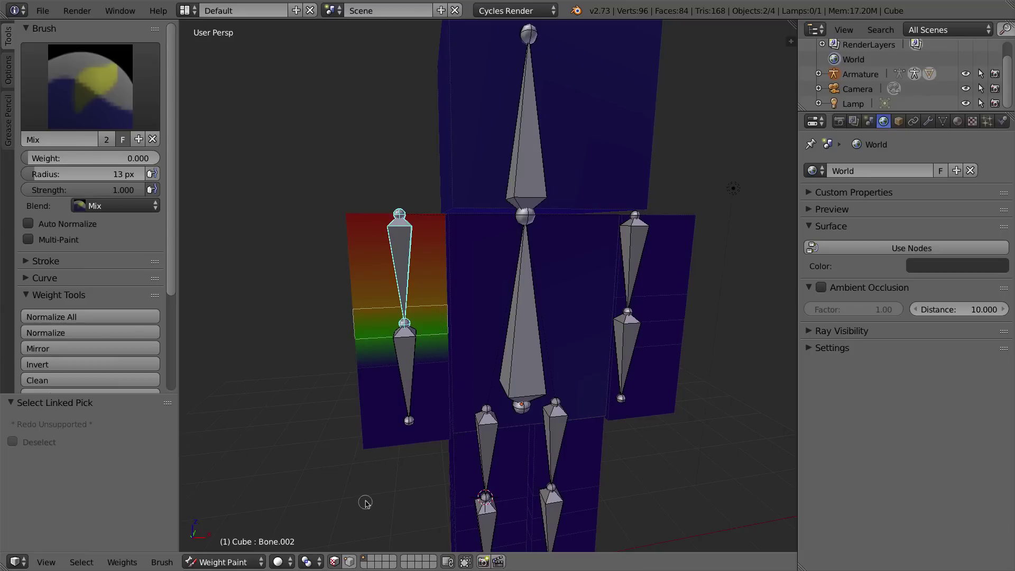
pyautogui.click(335, 561)
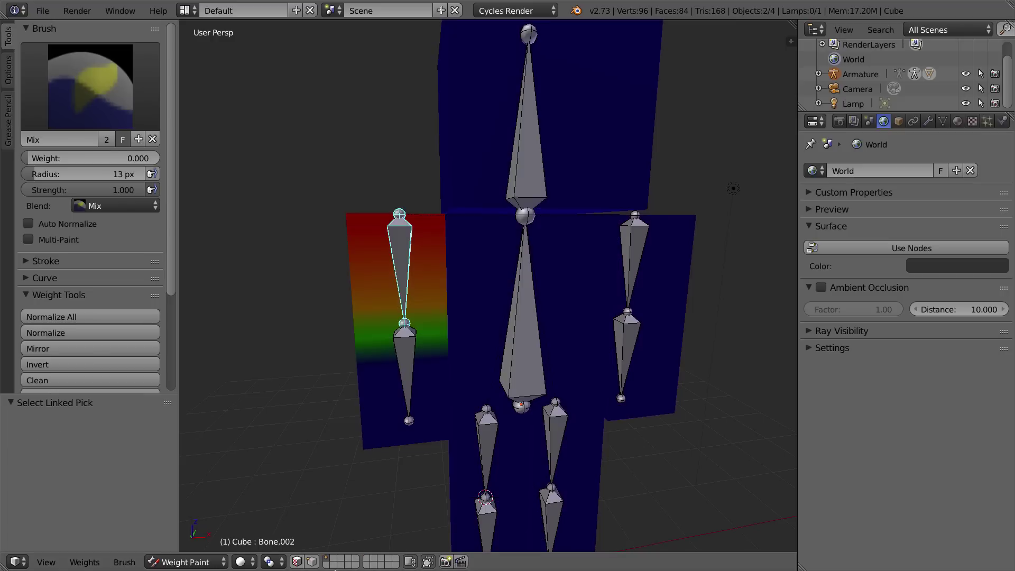
pyautogui.rightClick(408, 346)
pyautogui.moveTo(377, 394); pyautogui.dragTo(391, 363, button='middle')
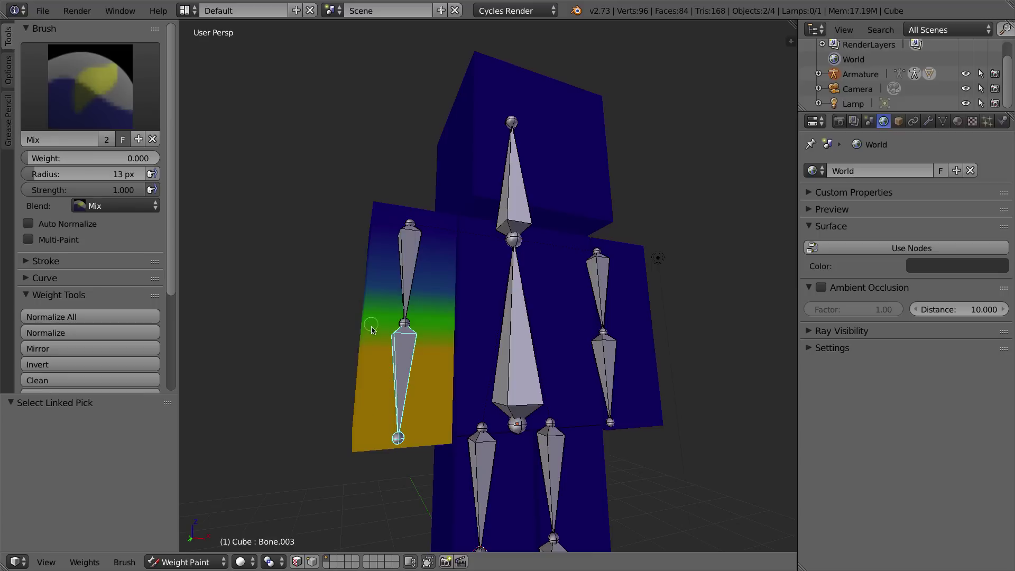
pyautogui.click(297, 561)
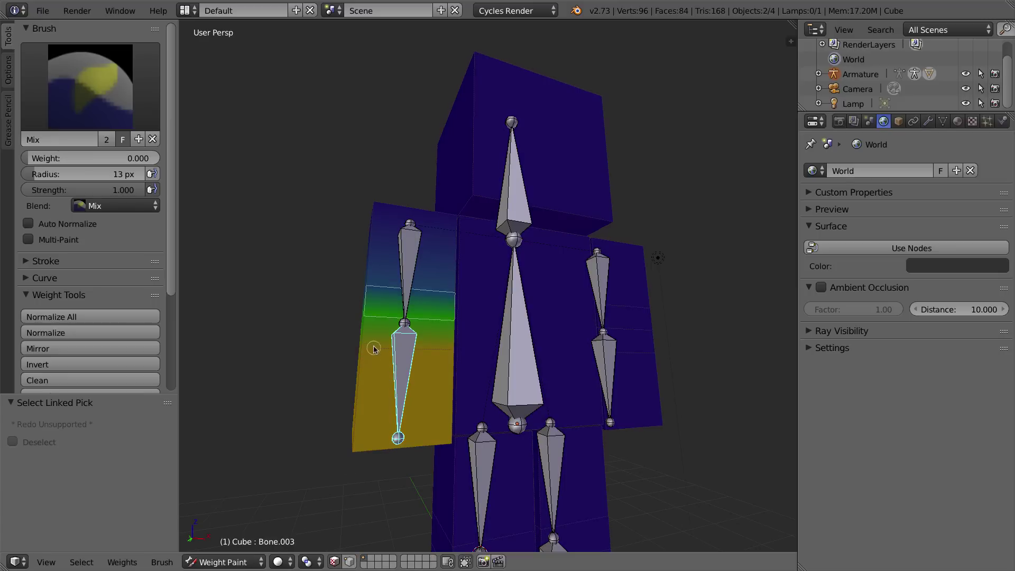
pyautogui.press('a')
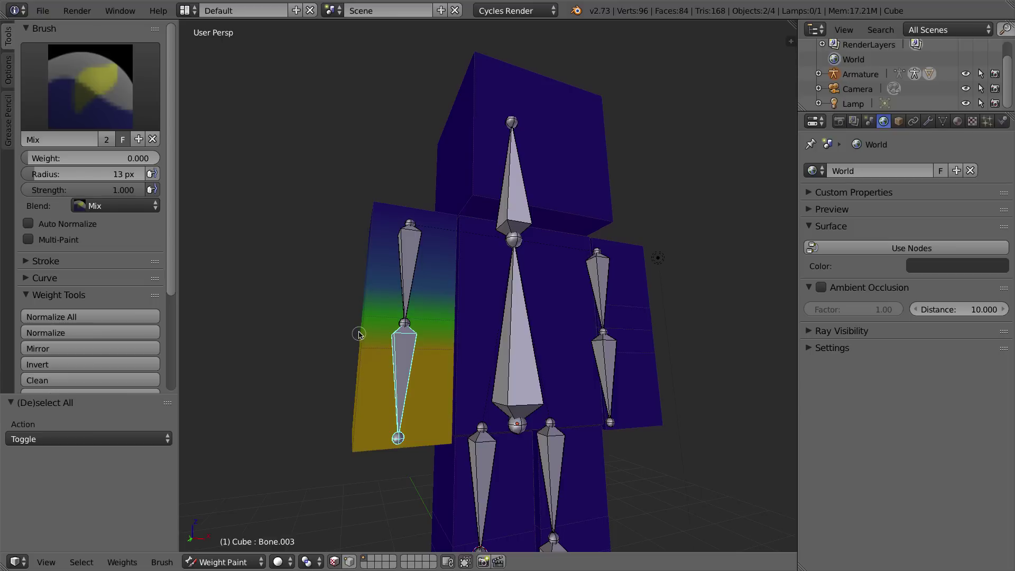
pyautogui.press('l')
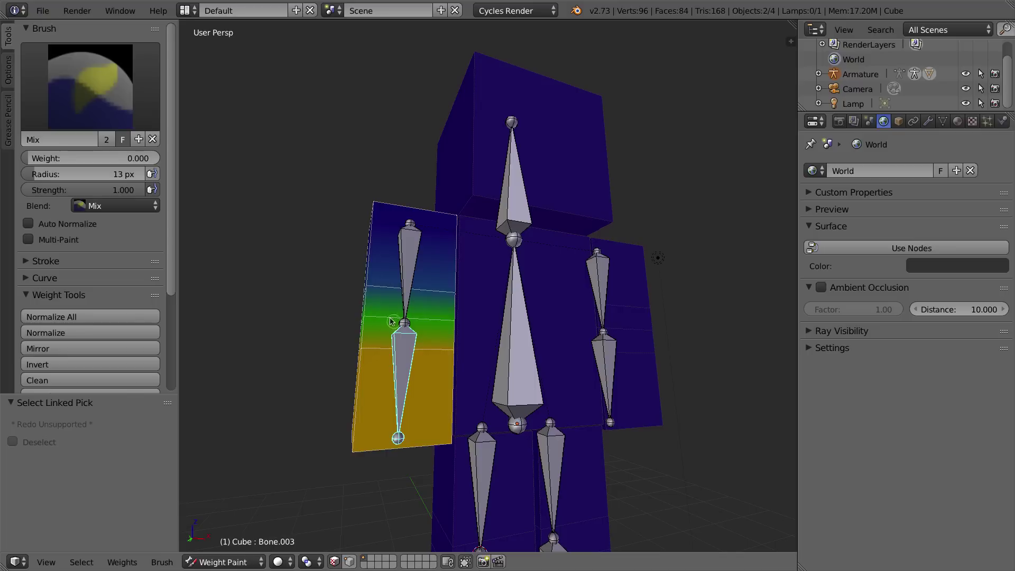
# Paint the lower arm at brush weight 1.000 with a 75 px radius.
pyautogui.click(90, 158)
pyautogui.write('1')
pyautogui.press('Return')
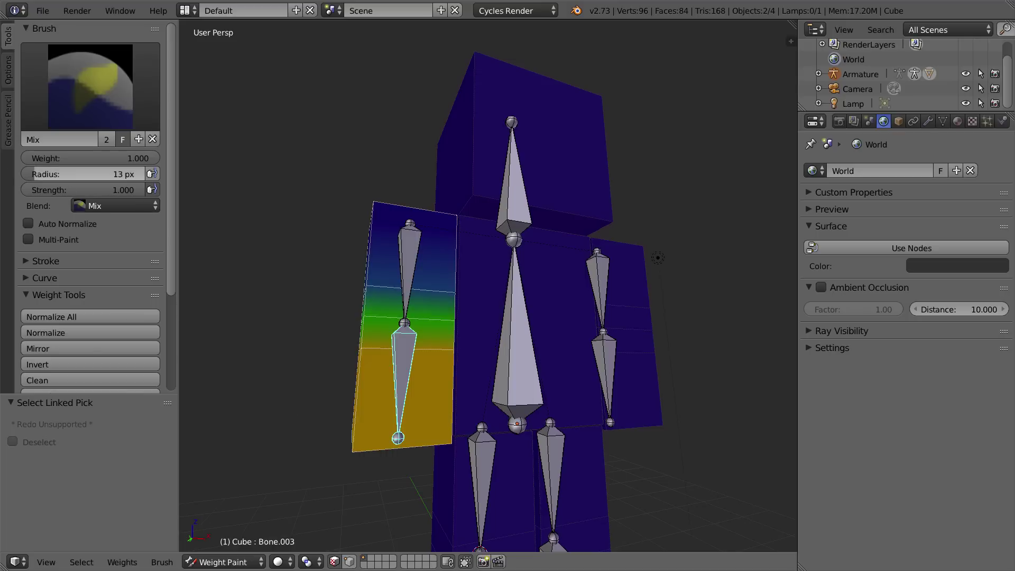
pyautogui.click(90, 174)
pyautogui.write('75')
pyautogui.press('Return')
pyautogui.moveTo(363, 431); pyautogui.dragTo(443, 453)
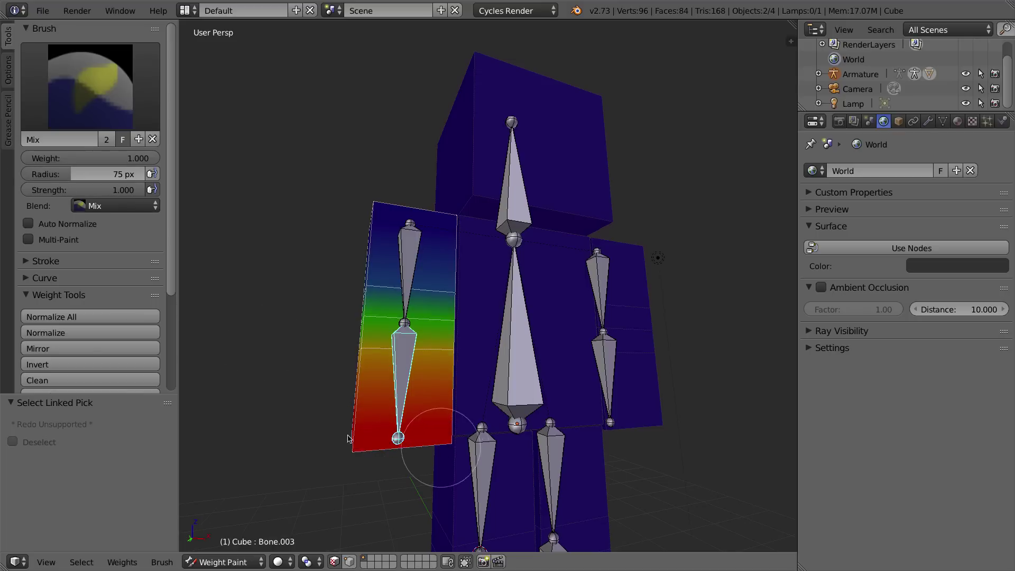
pyautogui.moveTo(401, 444)
pyautogui.mouseDown(button='middle')
pyautogui.moveTo(369, 453)
pyautogui.moveTo(351, 437)
pyautogui.moveTo(465, 440)
pyautogui.mouseUp(button='middle')
pyautogui.moveTo(464, 440)
pyautogui.mouseDown()
pyautogui.moveTo(344, 446)
pyautogui.moveTo(367, 418)
pyautogui.moveTo(351, 385)
pyautogui.moveTo(375, 387)
pyautogui.moveTo(348, 387)
pyautogui.mouseUp()
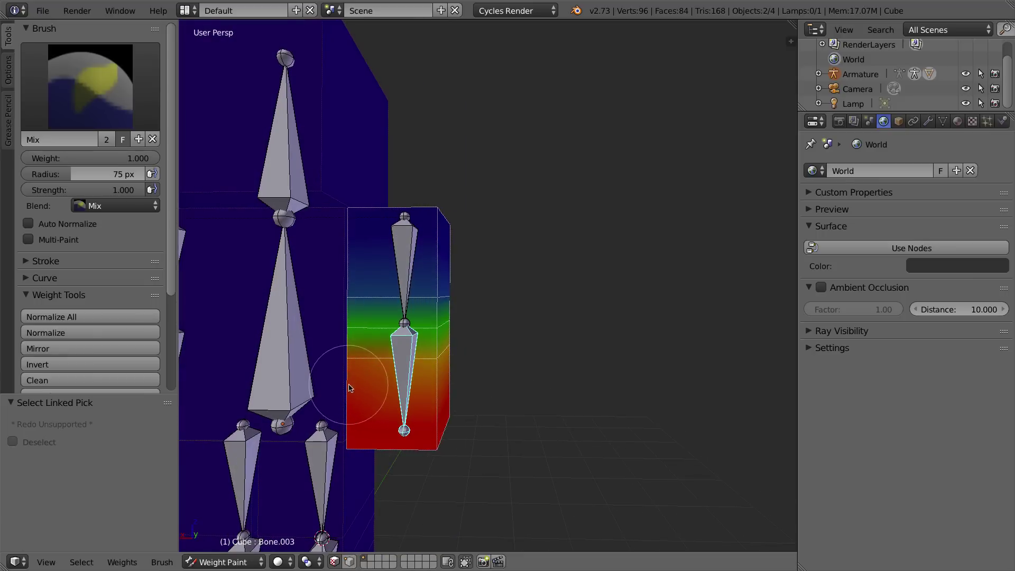
# Shrink the brush radius to 37 px and finish painting the lower arm solid red.
pyautogui.click(67, 174)
pyautogui.write('37')
pyautogui.press('Return')
pyautogui.moveTo(376, 364)
pyautogui.mouseDown()
pyautogui.moveTo(363, 374)
pyautogui.moveTo(476, 355)
pyautogui.mouseUp()
pyautogui.moveTo(476, 356)
pyautogui.mouseDown(button='middle')
pyautogui.moveTo(418, 364)
pyautogui.moveTo(453, 364)
pyautogui.moveTo(295, 360)
pyautogui.moveTo(405, 379)
pyautogui.mouseUp(button='middle')
pyautogui.click(453, 365)
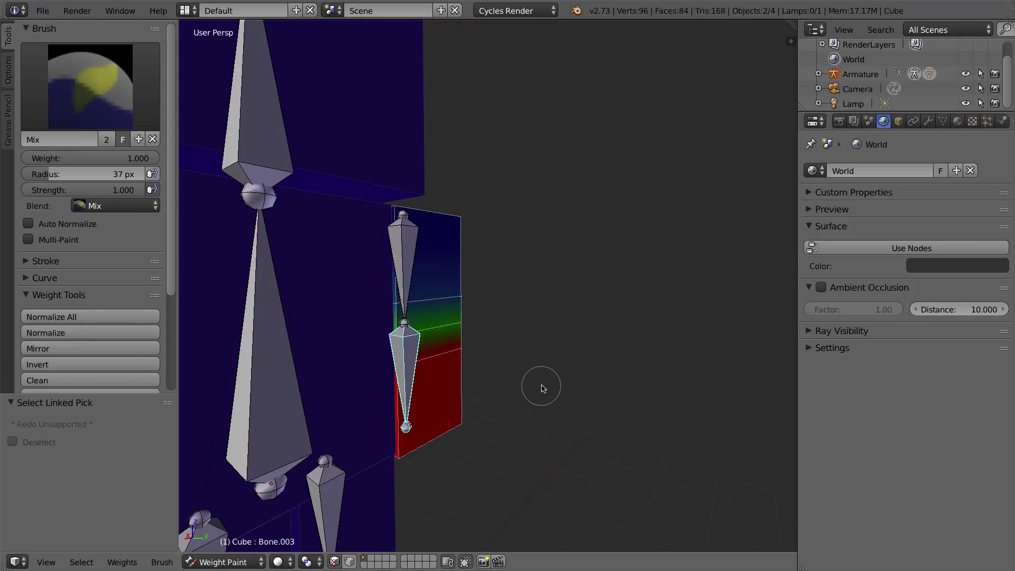
# Zoom the view out on the character.
pyautogui.scroll(-5, 352, 378)
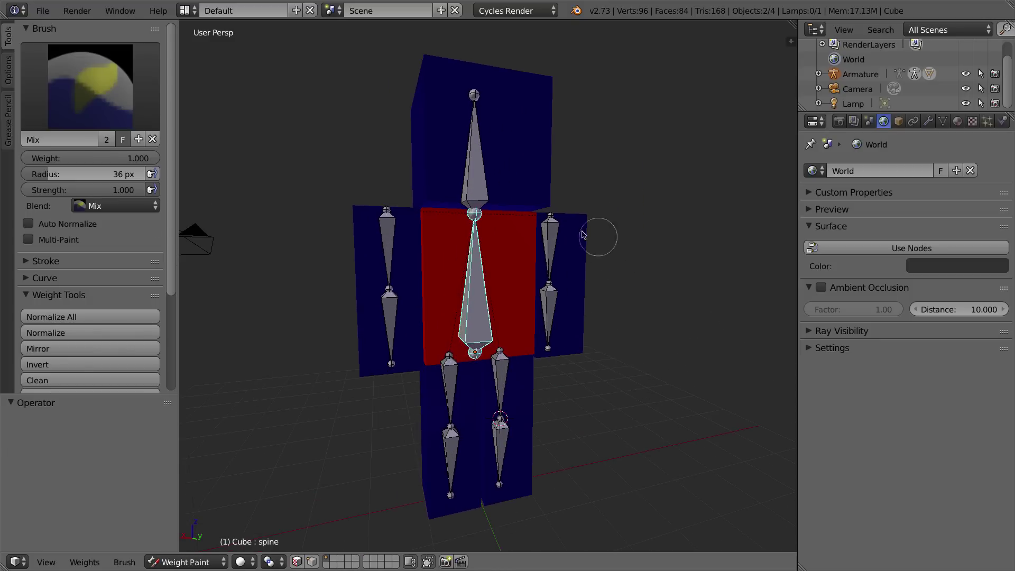
# Make upper arm bone Bone.002 active and select the arm's linked faces under face masking.
pyautogui.rightClick(551, 240)
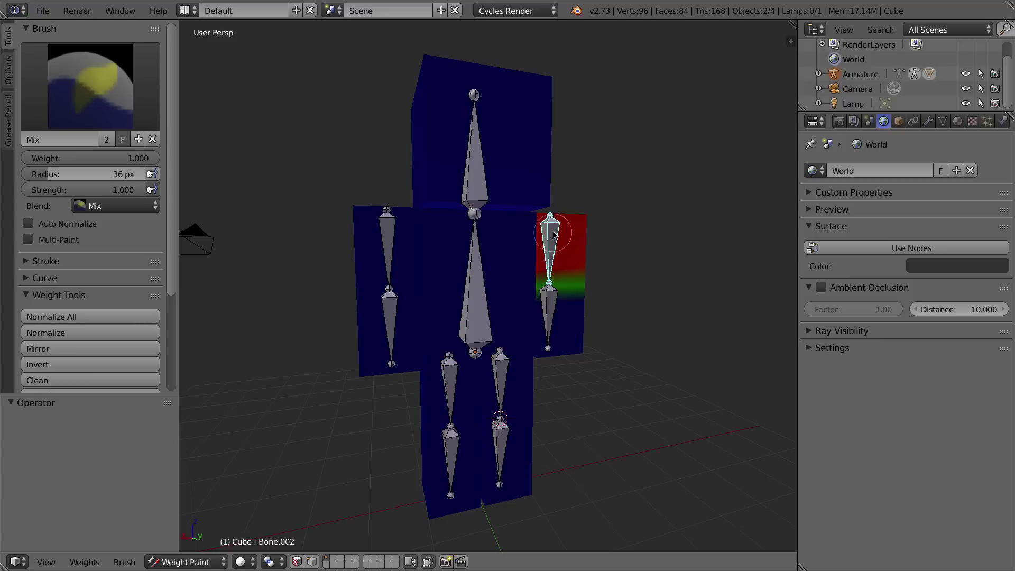
pyautogui.click(297, 561)
pyautogui.press('a')
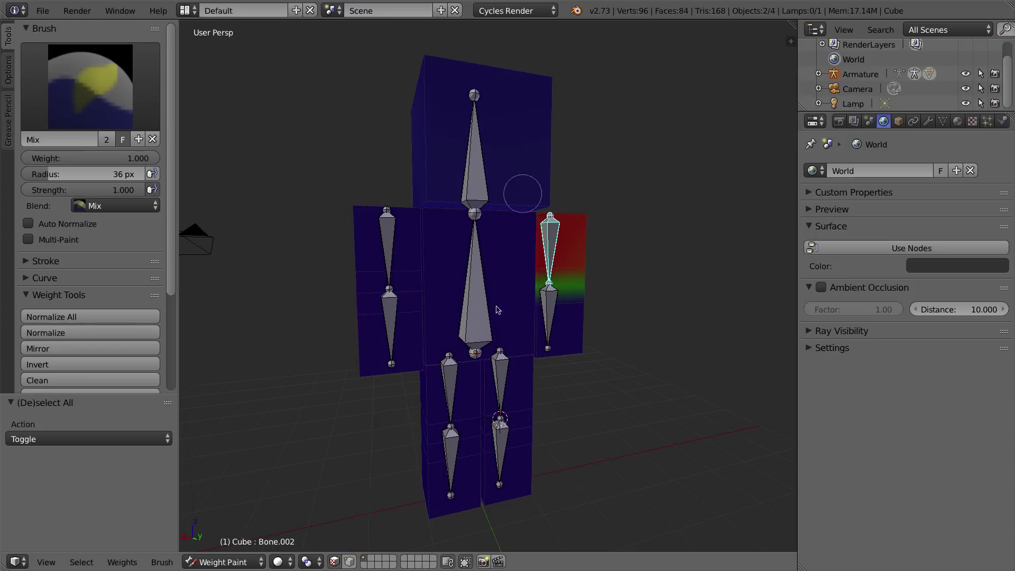
pyautogui.press('l')
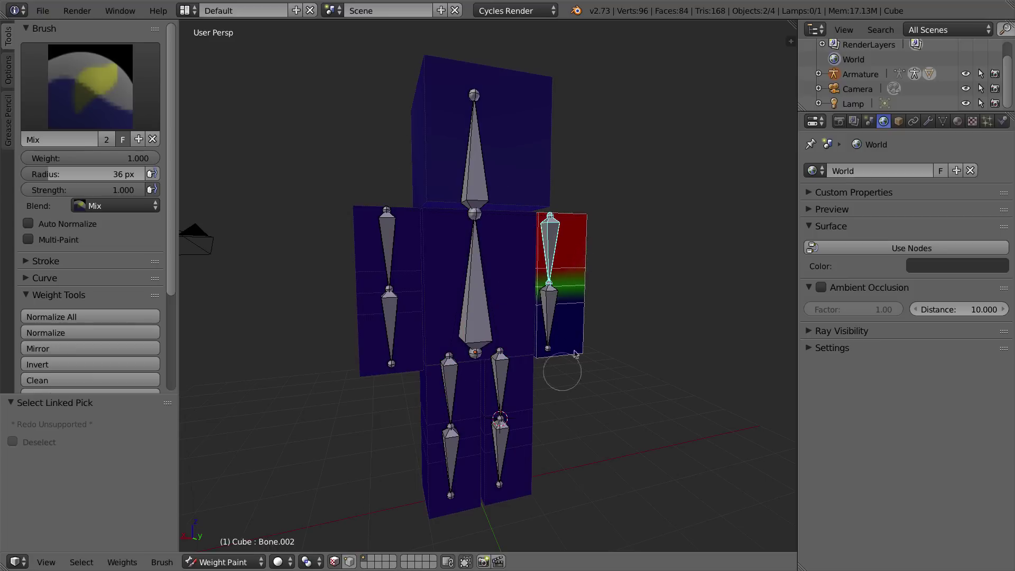
pyautogui.moveTo(612, 290); pyautogui.dragTo(542, 298, button='middle')
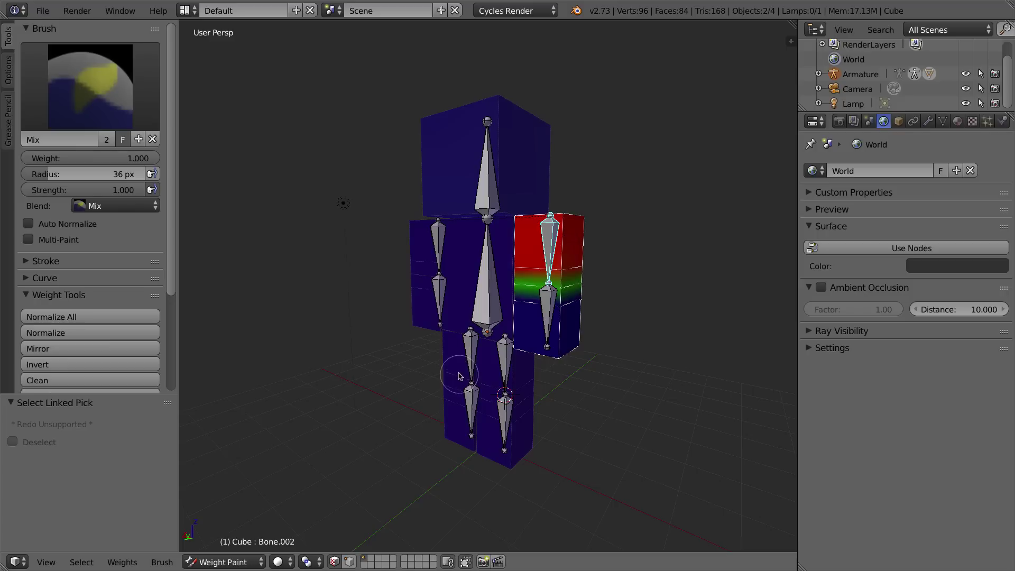
# Set the brush weight to 0.500, then zoom in and orbit around the arm's weight gradient.
pyautogui.doubleClick(76, 158)
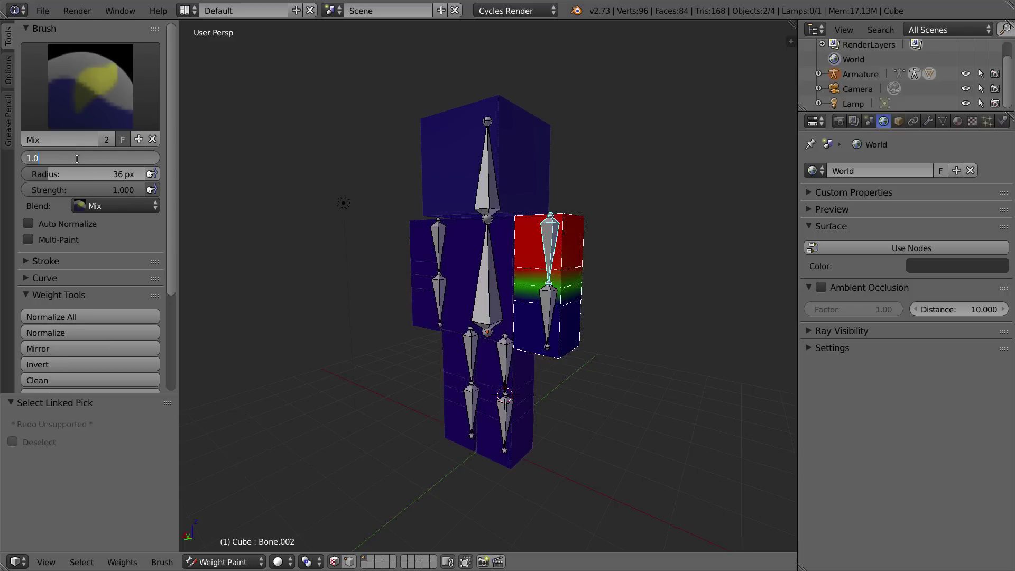
pyautogui.write('0.5')
pyautogui.press('Return')
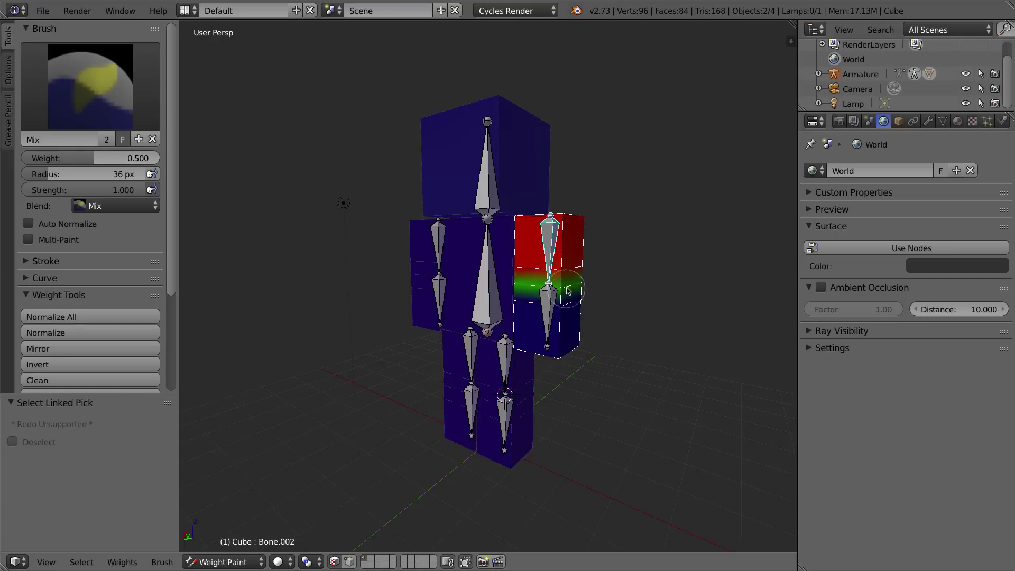
pyautogui.scroll(6, 567, 290)
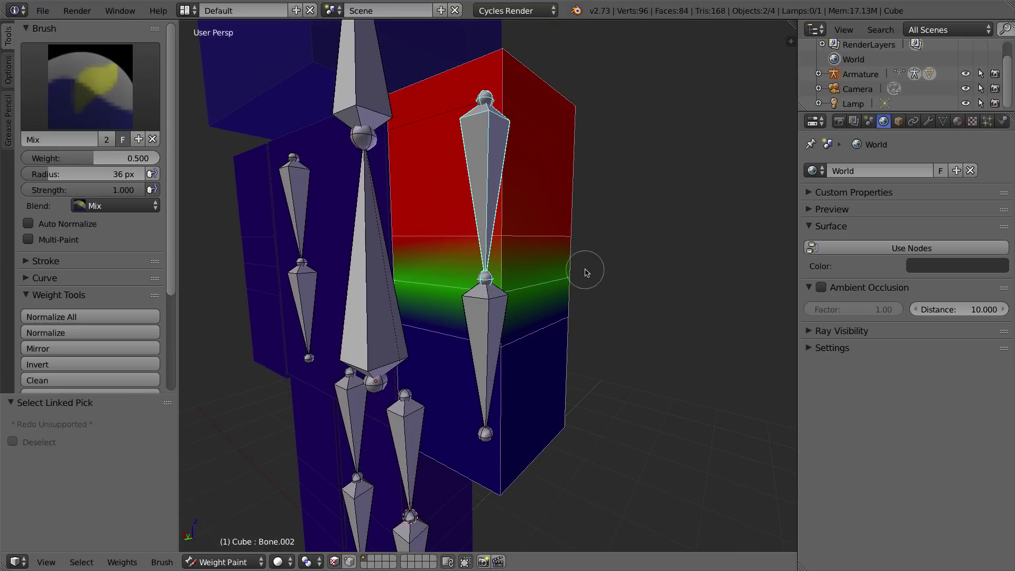
pyautogui.moveTo(585, 272); pyautogui.dragTo(391, 302, button='middle')
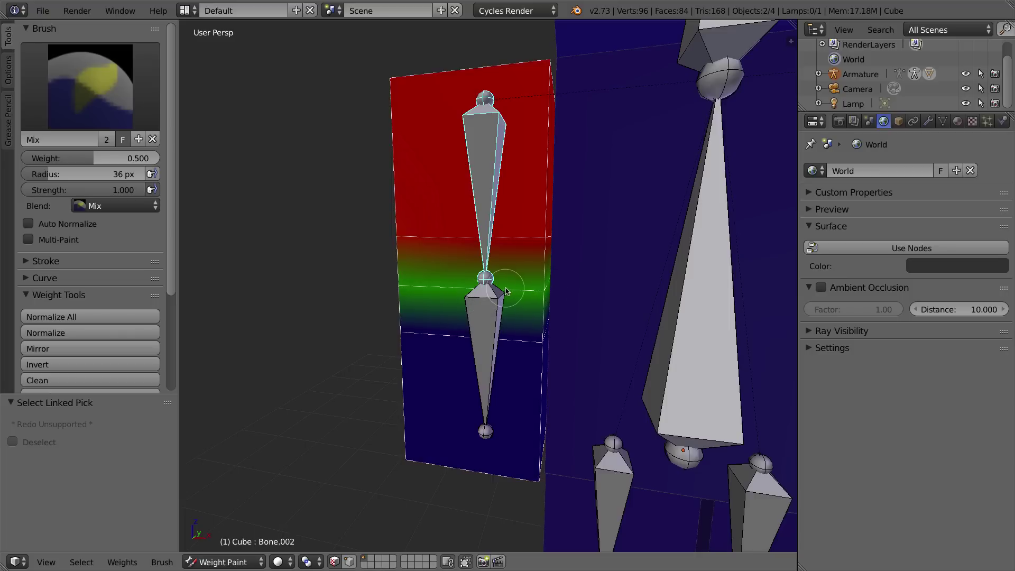
# With face masking off, display the spine, head, upper-arm and Bone.001 weight groups in turn.
pyautogui.scroll(-5, 518, 259)
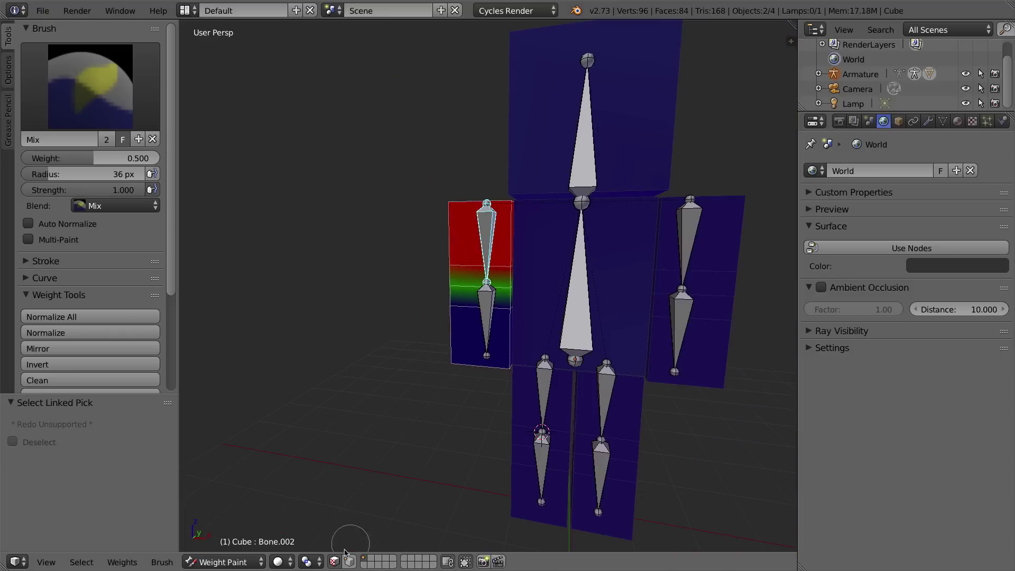
pyautogui.click(334, 564)
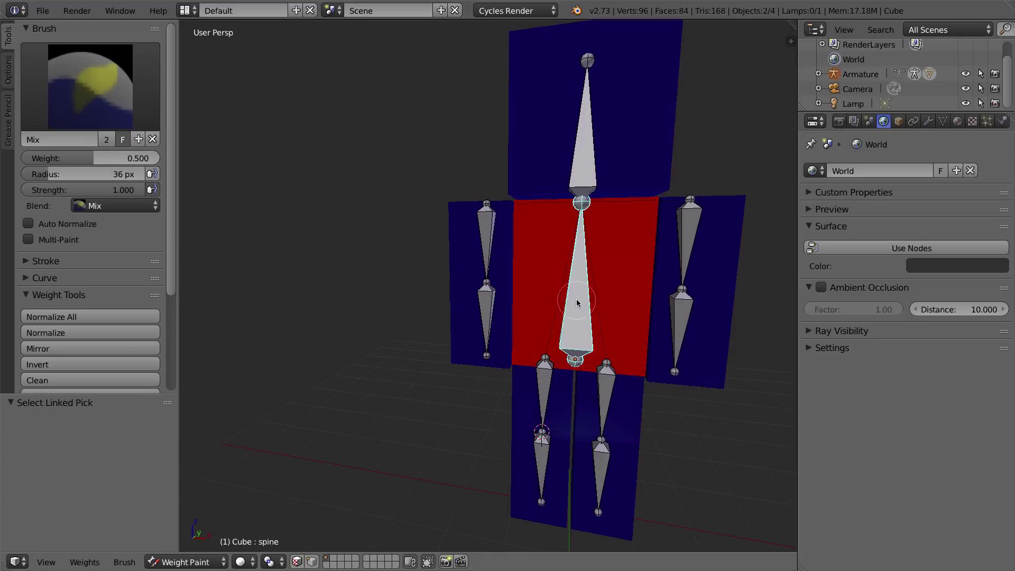
pyautogui.rightClick(588, 317)
pyautogui.rightClick(585, 124)
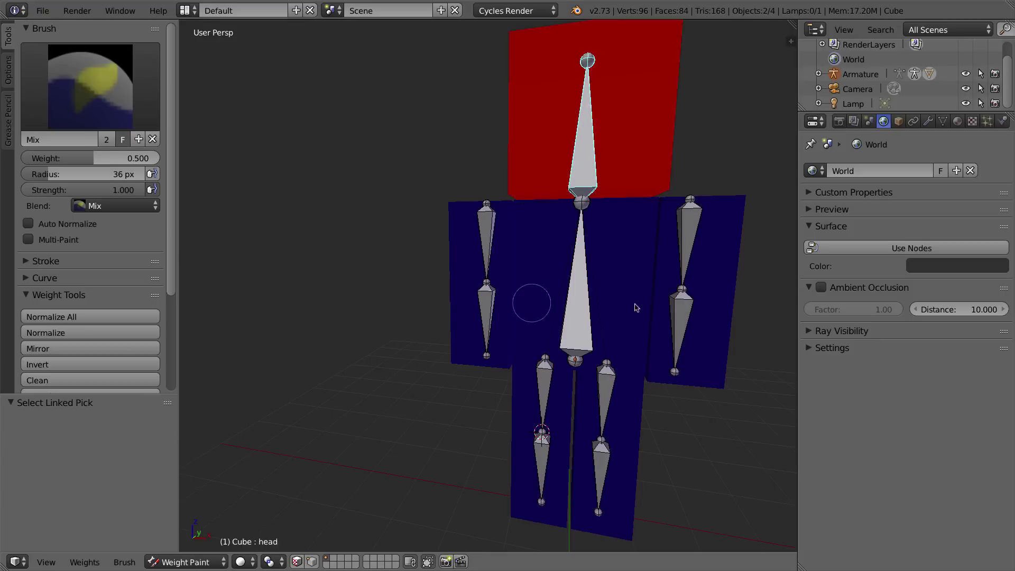
pyautogui.rightClick(684, 227)
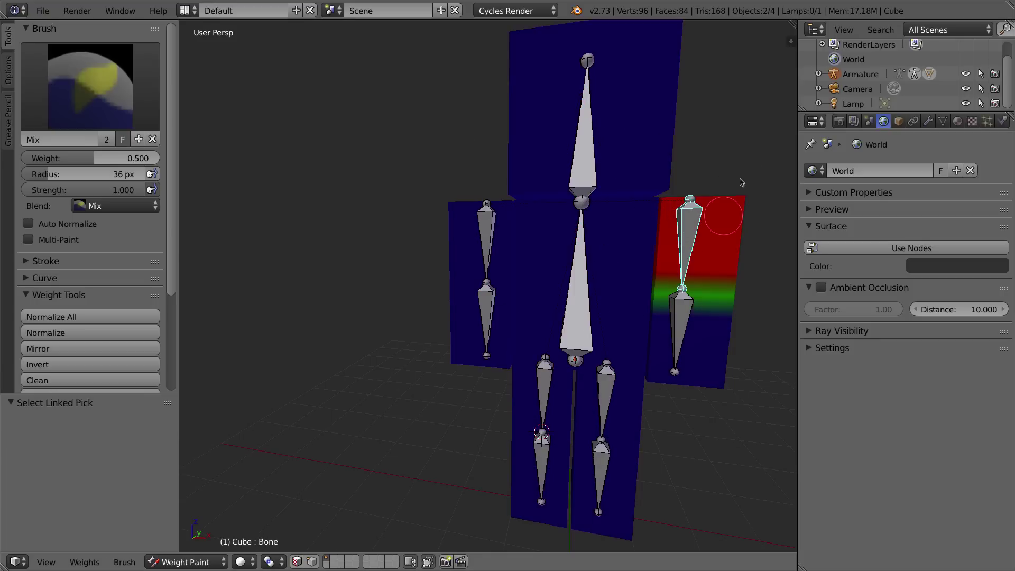
pyautogui.rightClick(682, 338)
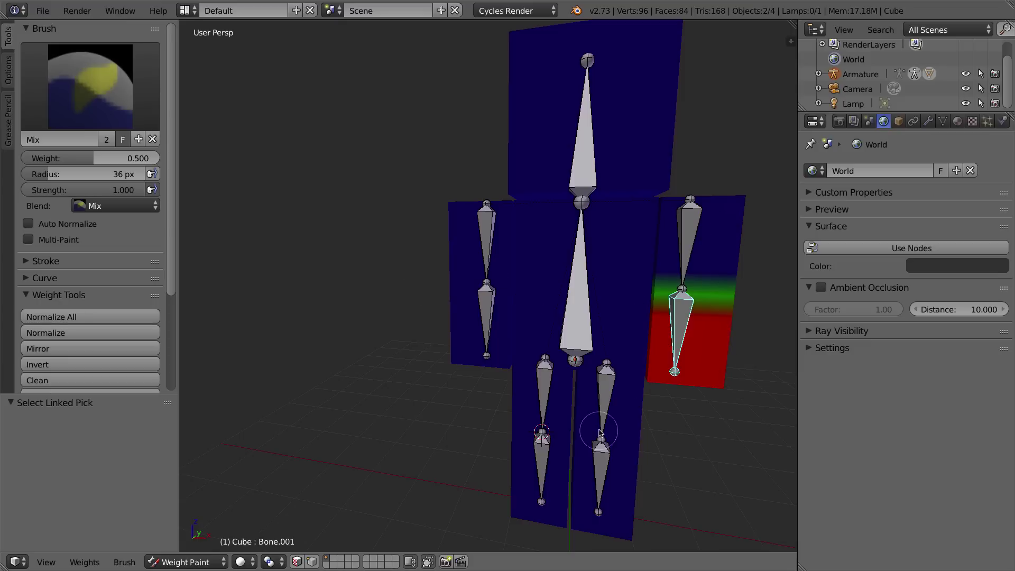
pyautogui.moveTo(656, 396); pyautogui.dragTo(469, 399, button='middle')
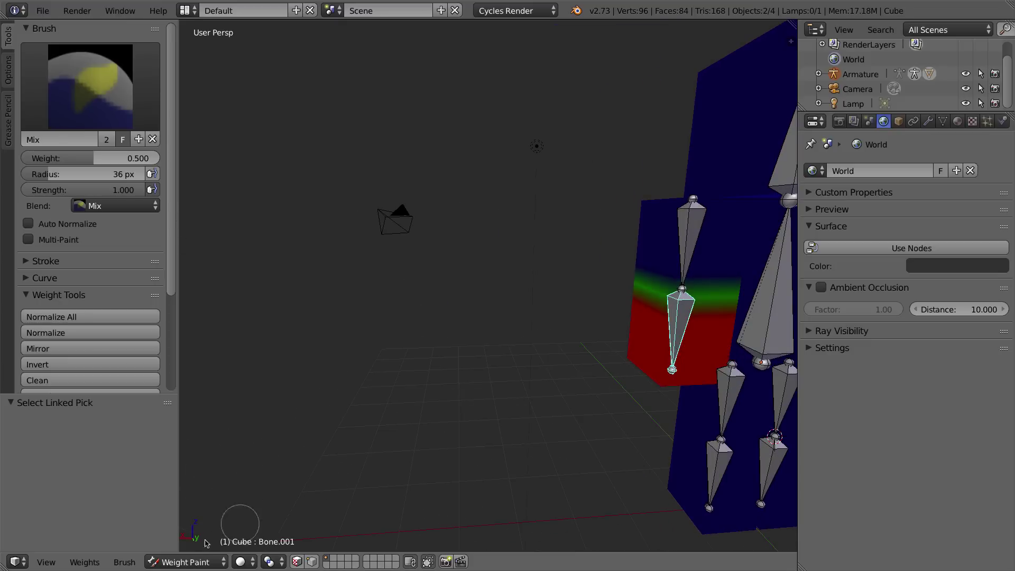
# Return to Object Mode and pick the armature's spine and head bones, cancelling a trial head rotation.
pyautogui.click(190, 561)
pyautogui.click(192, 545)
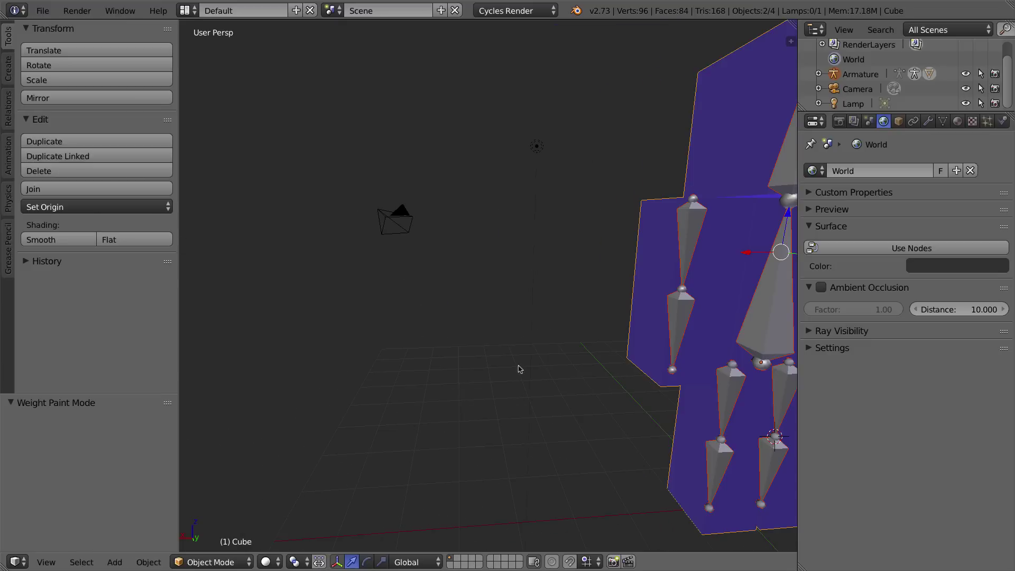
pyautogui.moveTo(519, 367); pyautogui.dragTo(399, 285, button='middle')
pyautogui.rightClick(462, 299)
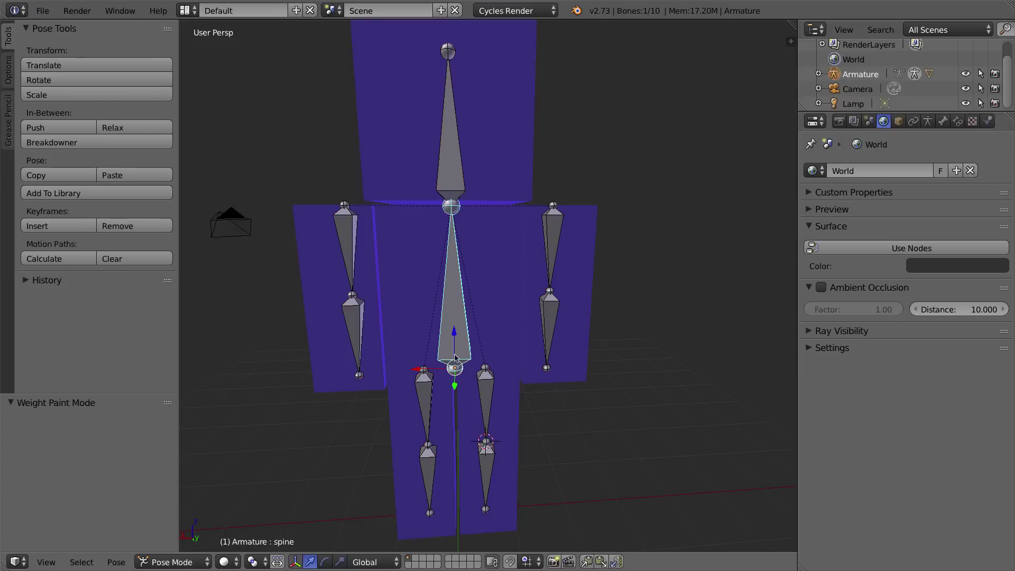
pyautogui.scroll(-4, 457, 245)
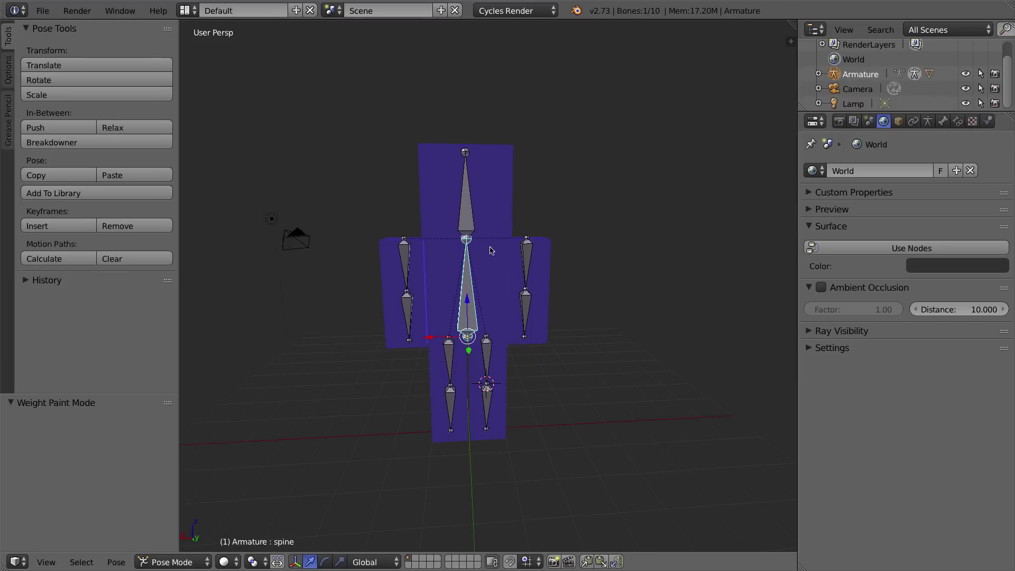
pyautogui.rightClick(468, 215)
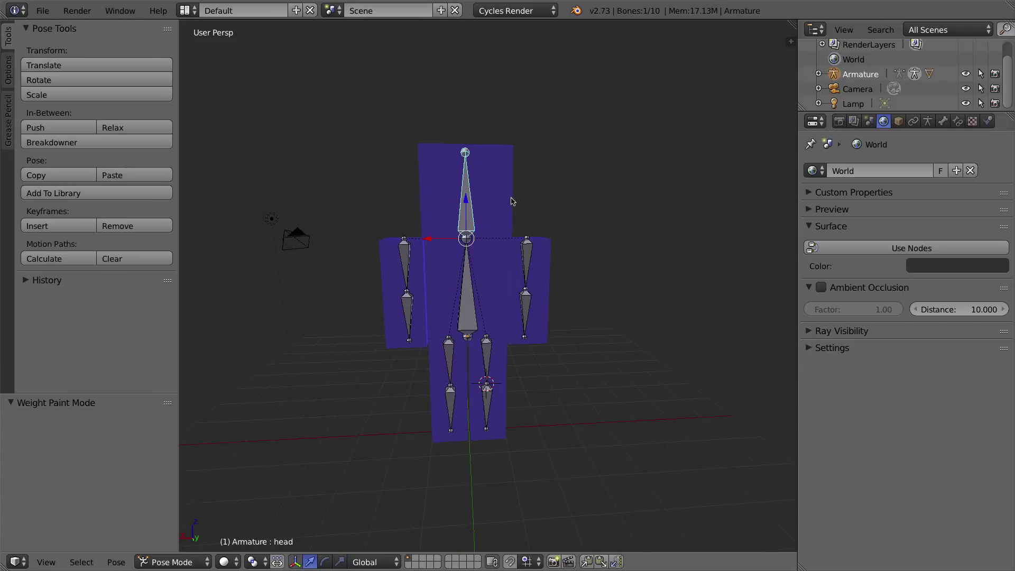
pyautogui.press('r')
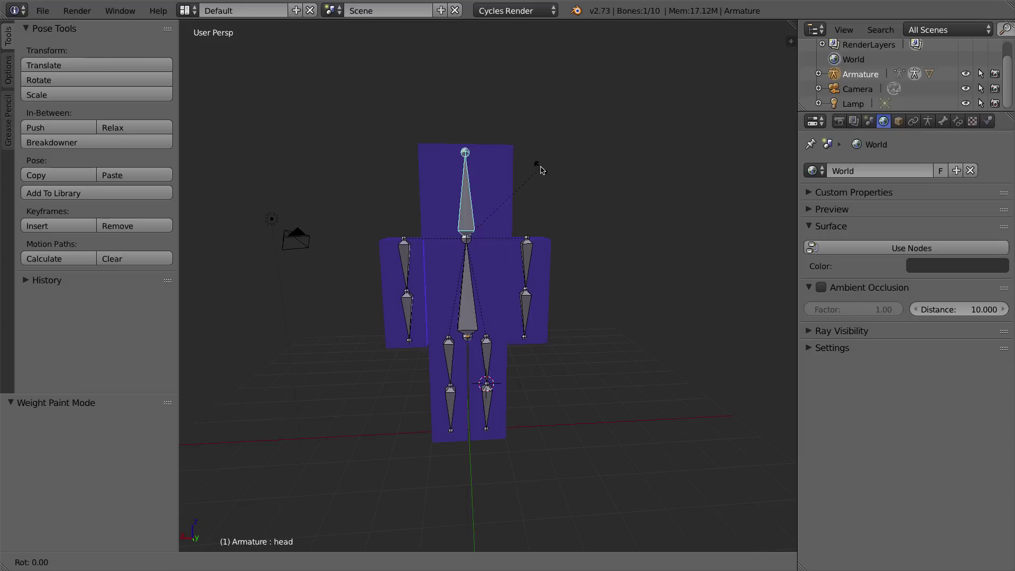
pyautogui.press('Escape')
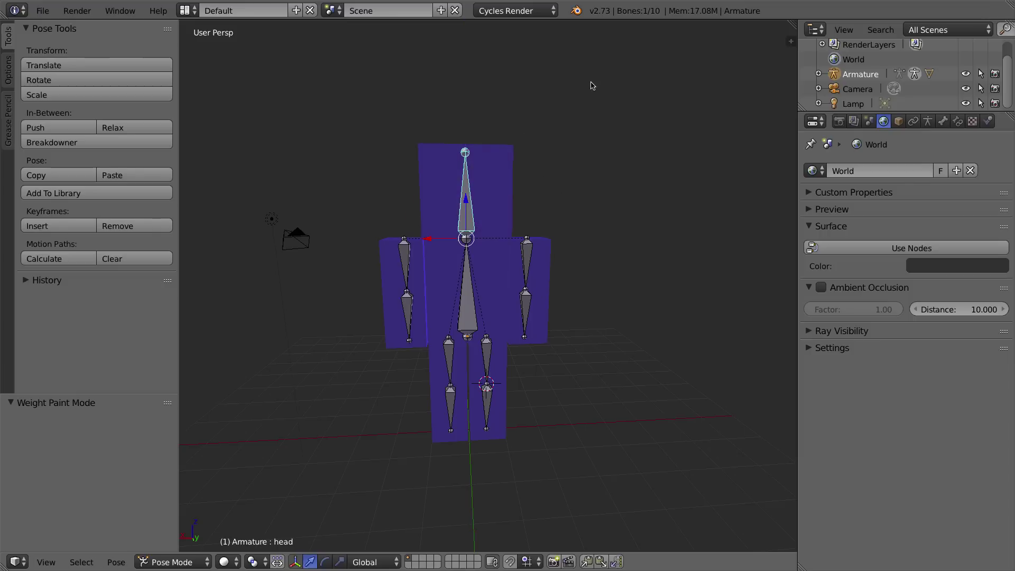
# Switch to the rotation manipulator and rotate the upper arm bone outward.
pyautogui.rightClick(407, 257)
pyautogui.moveTo(371, 309); pyautogui.dragTo(328, 564, button='middle')
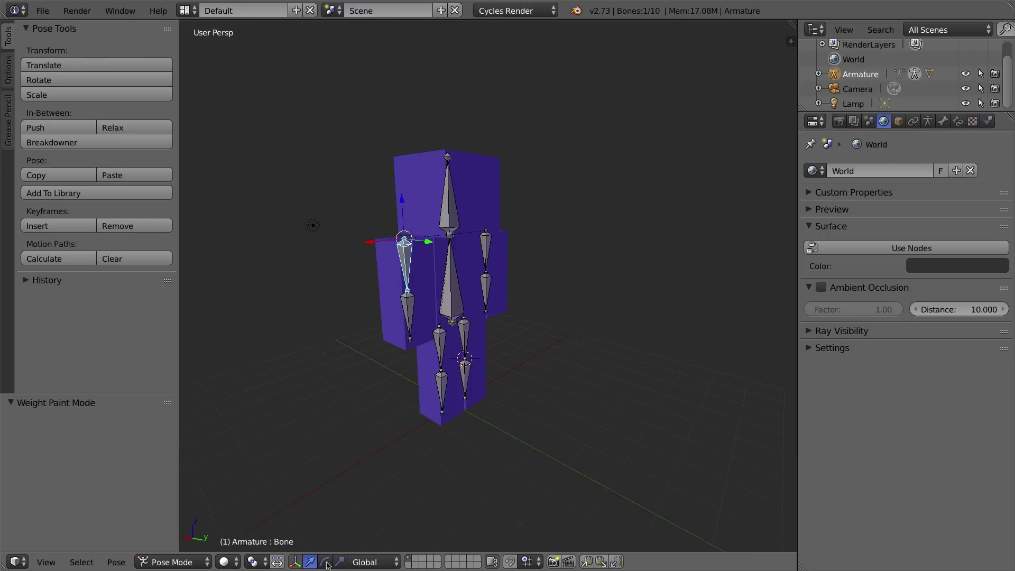
pyautogui.click(326, 561)
pyautogui.moveTo(338, 370); pyautogui.dragTo(401, 296, button='middle')
pyautogui.moveTo(446, 222); pyautogui.dragTo(439, 206)
# Bend forearm Bone.001 horizontally, then swing the upper arm down to -24.002° around Z.
pyautogui.rightClick(453, 288)
pyautogui.moveTo(474, 257); pyautogui.dragTo(521, 291)
pyautogui.moveTo(521, 291); pyautogui.dragTo(430, 244, button='middle')
pyautogui.rightClick(447, 242)
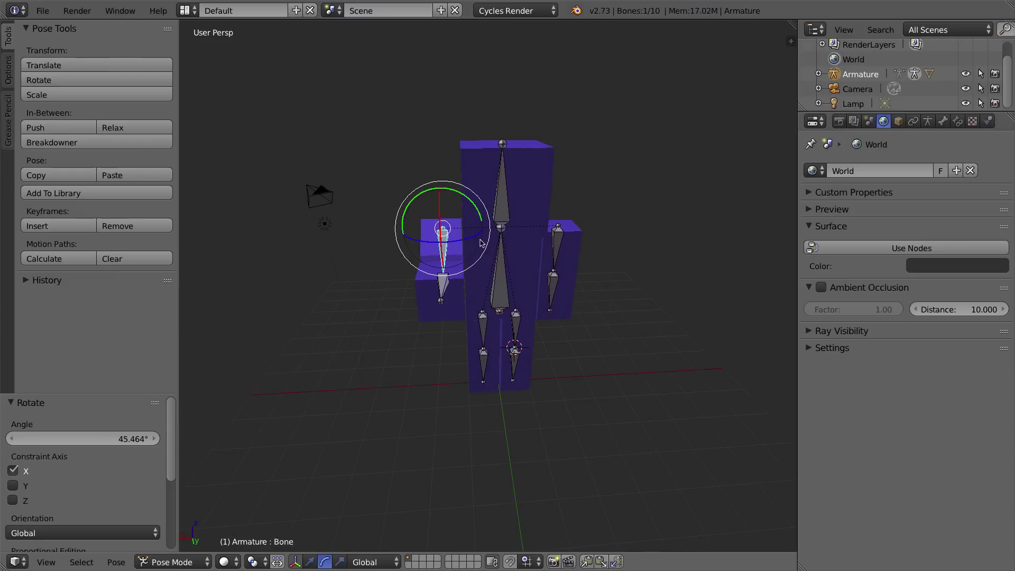
pyautogui.moveTo(481, 242); pyautogui.dragTo(500, 275)
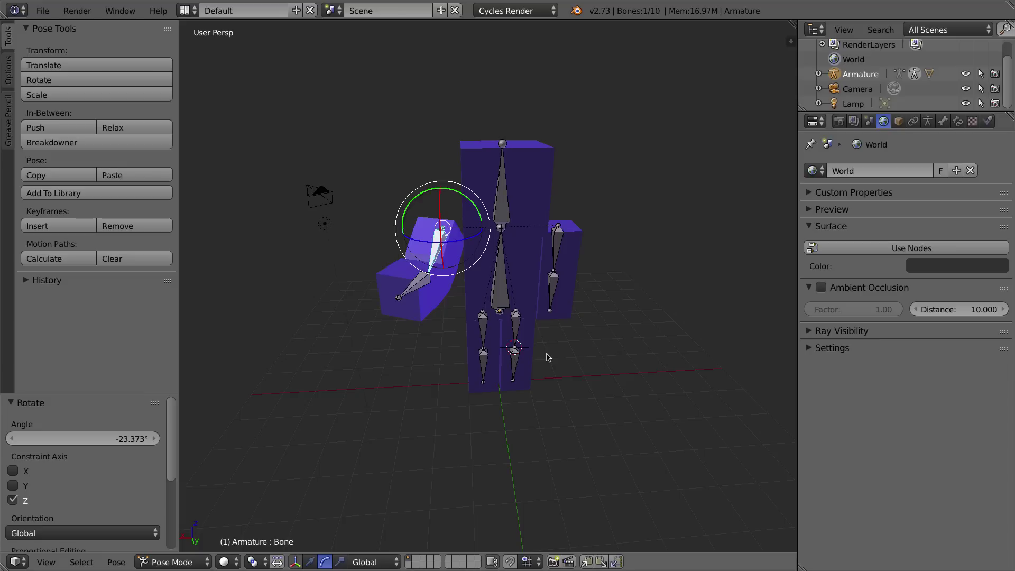
pyautogui.moveTo(468, 247); pyautogui.dragTo(457, 334)
pyautogui.moveTo(432, 279); pyautogui.dragTo(519, 289, button='middle')
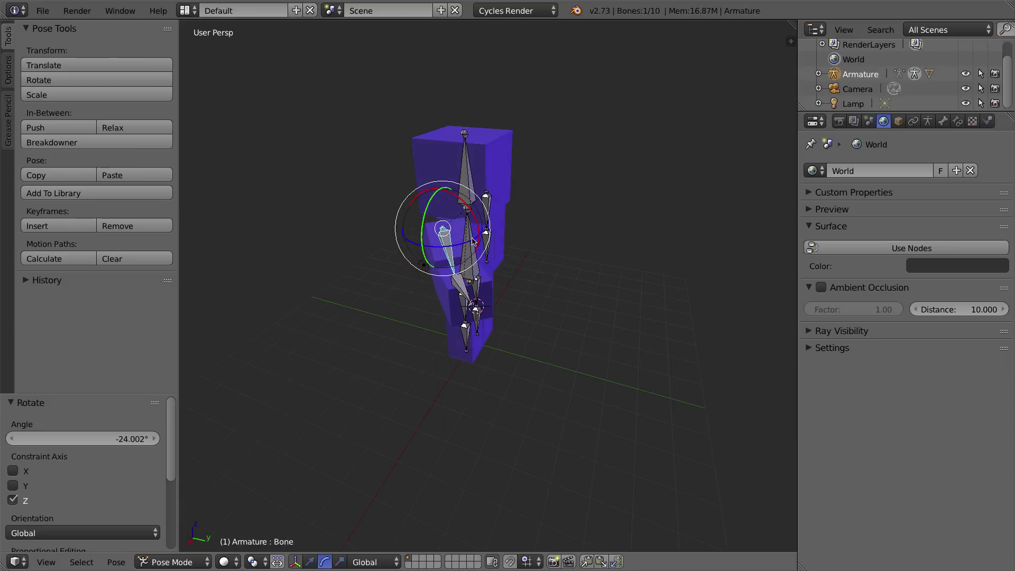
# Clear the pose rotations of the upper arm and Bone.001 and set transform orientation to Local.
pyautogui.hotkey('alt', 'r')
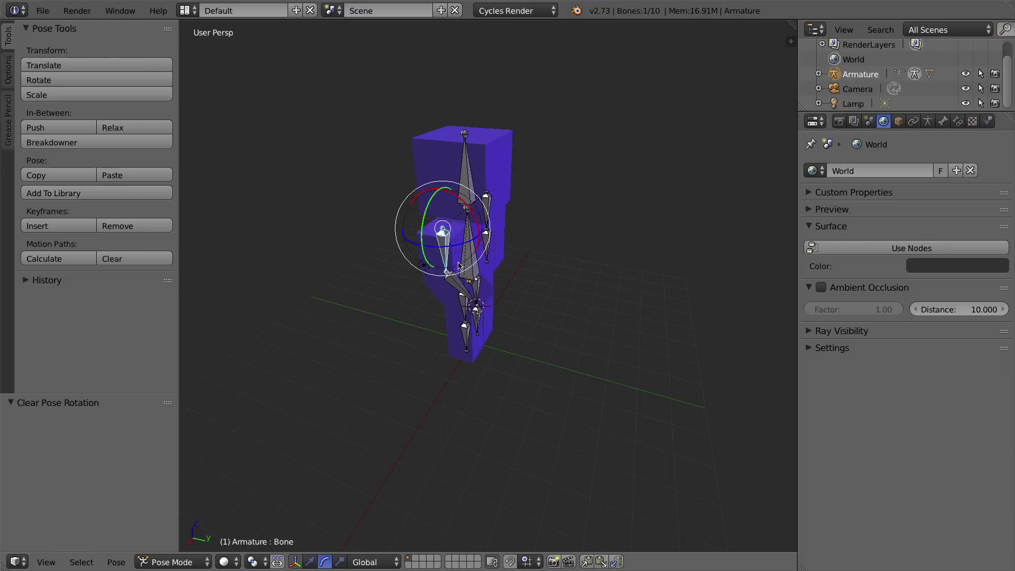
pyautogui.rightClick(454, 290)
pyautogui.hotkey('alt', 'r')
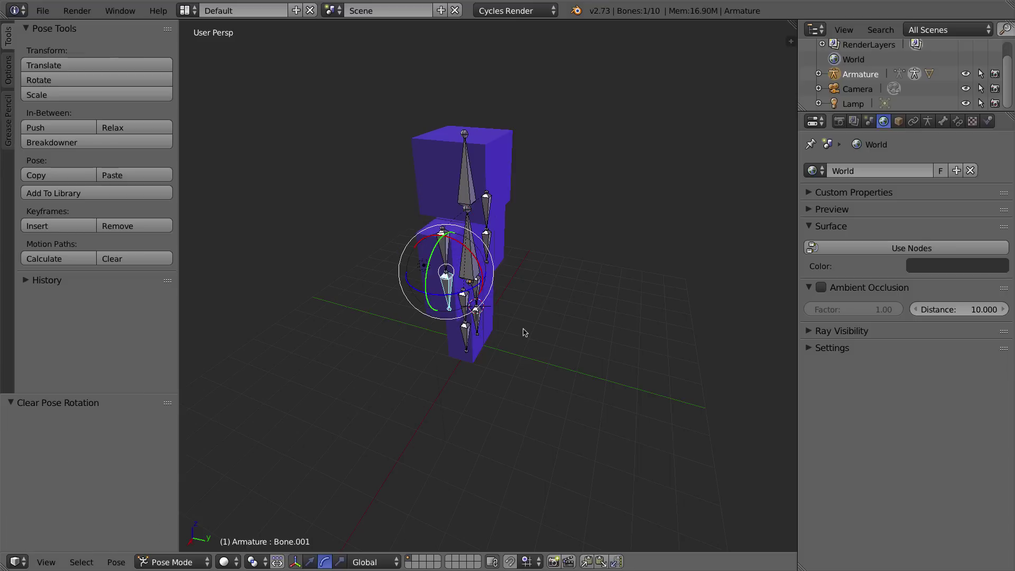
pyautogui.click(364, 563)
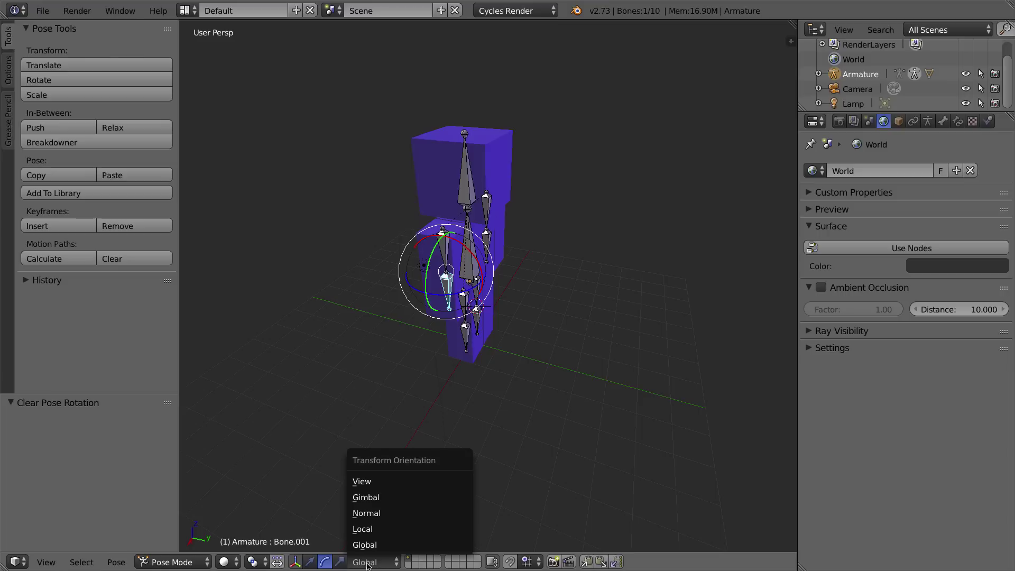
pyautogui.click(375, 530)
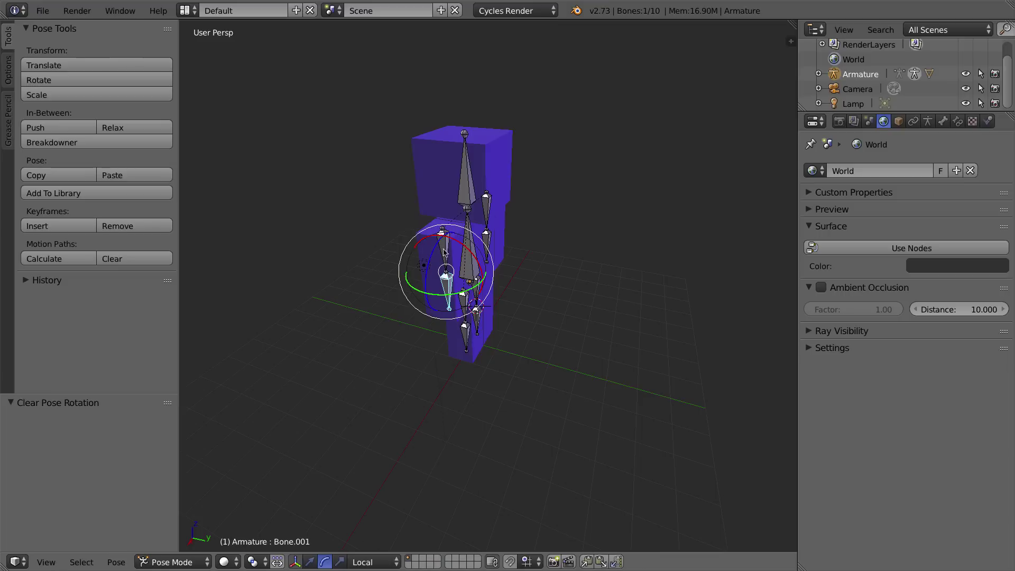
# Rotate Bone.001 -41.225° about its local X axis to bend the arm.
pyautogui.moveTo(445, 253); pyautogui.dragTo(446, 229, button='middle')
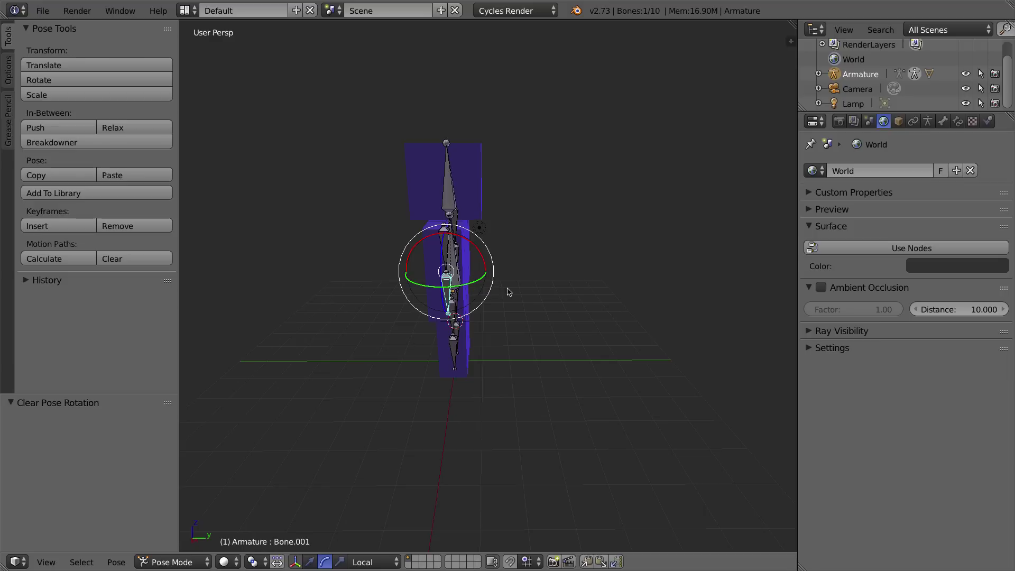
pyautogui.moveTo(508, 291); pyautogui.dragTo(393, 288, button='middle')
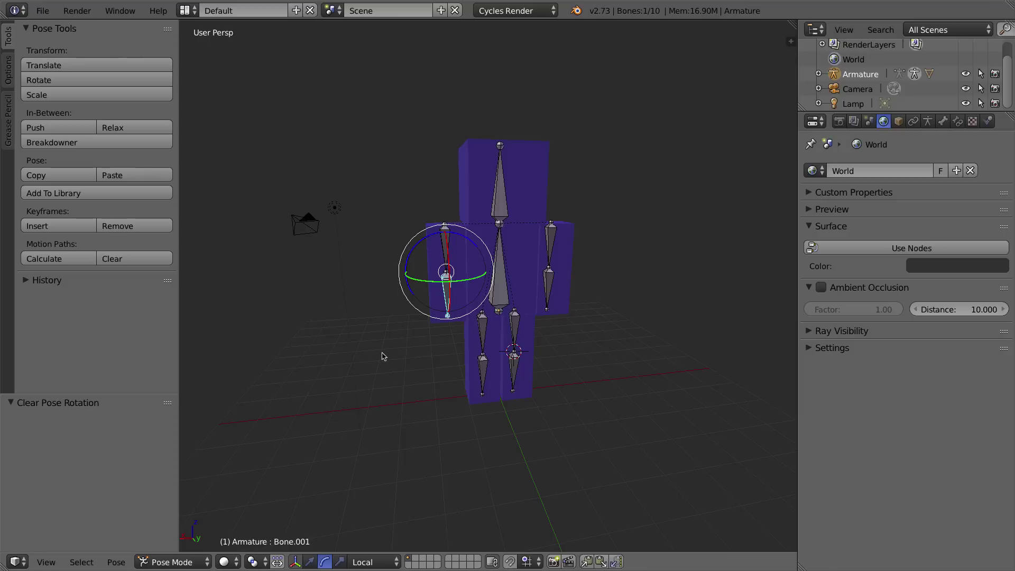
pyautogui.moveTo(384, 357); pyautogui.dragTo(495, 264, button='middle')
pyautogui.moveTo(474, 250); pyautogui.dragTo(475, 296)
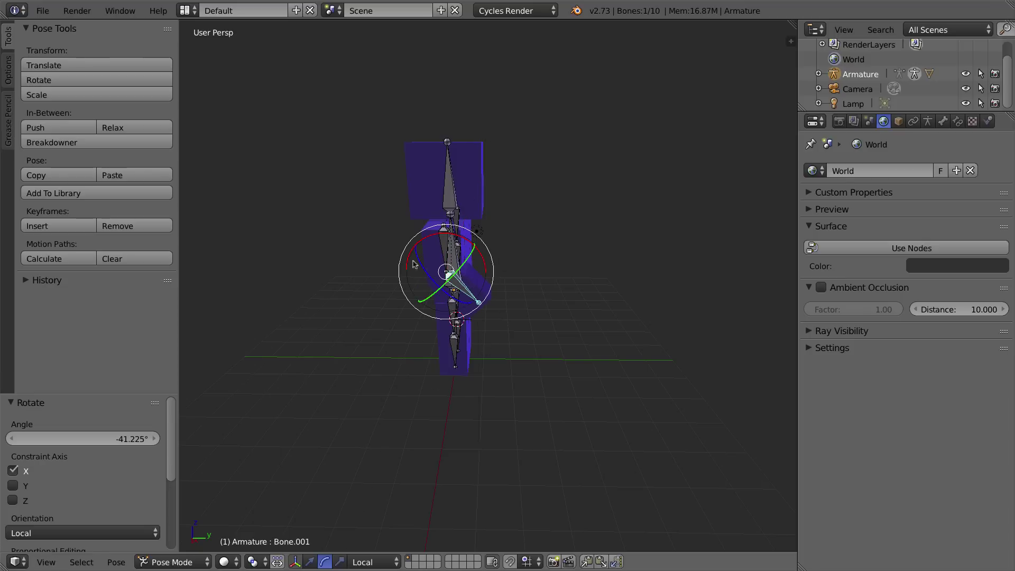
pyautogui.moveTo(519, 297)
pyautogui.mouseDown(button='middle')
pyautogui.moveTo(508, 293)
pyautogui.moveTo(519, 290)
pyautogui.mouseUp(button='middle')
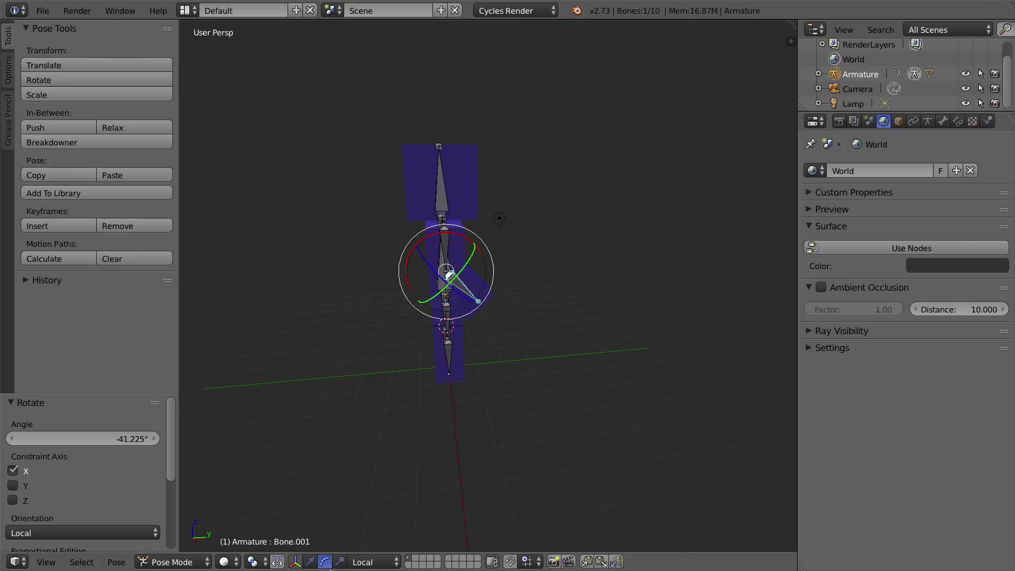
pyautogui.click(361, 563)
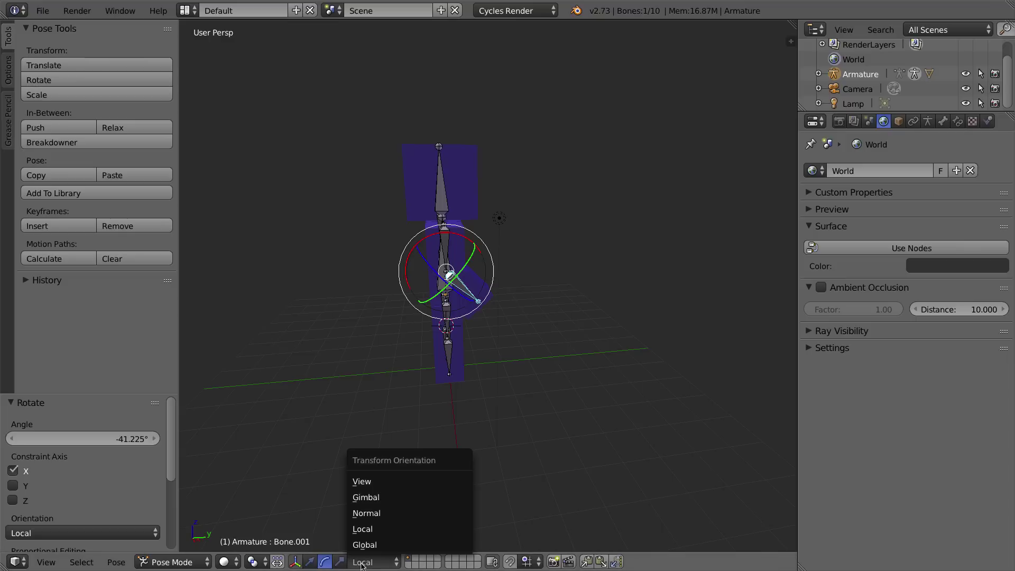
pyautogui.click(382, 544)
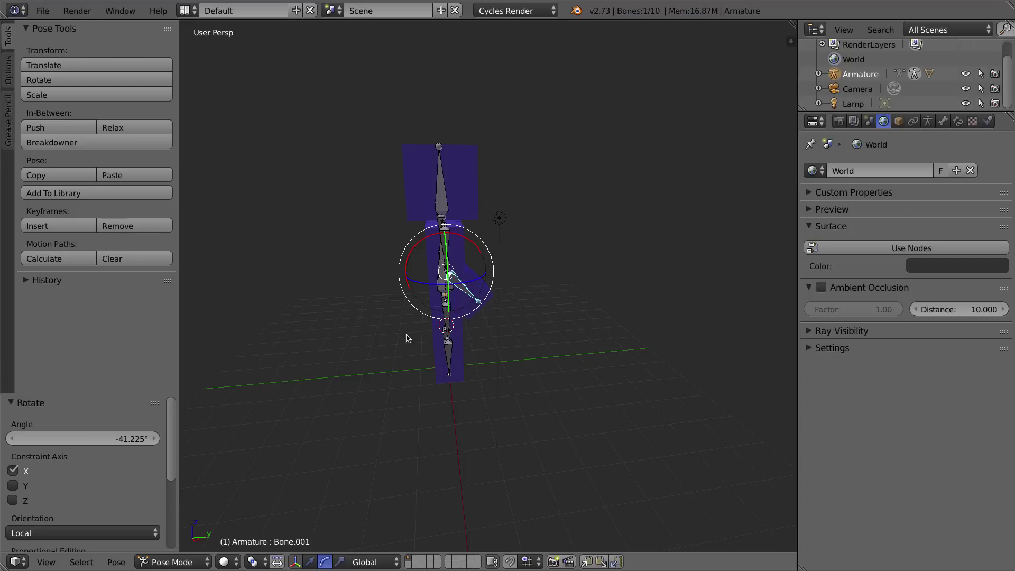
pyautogui.click(375, 562)
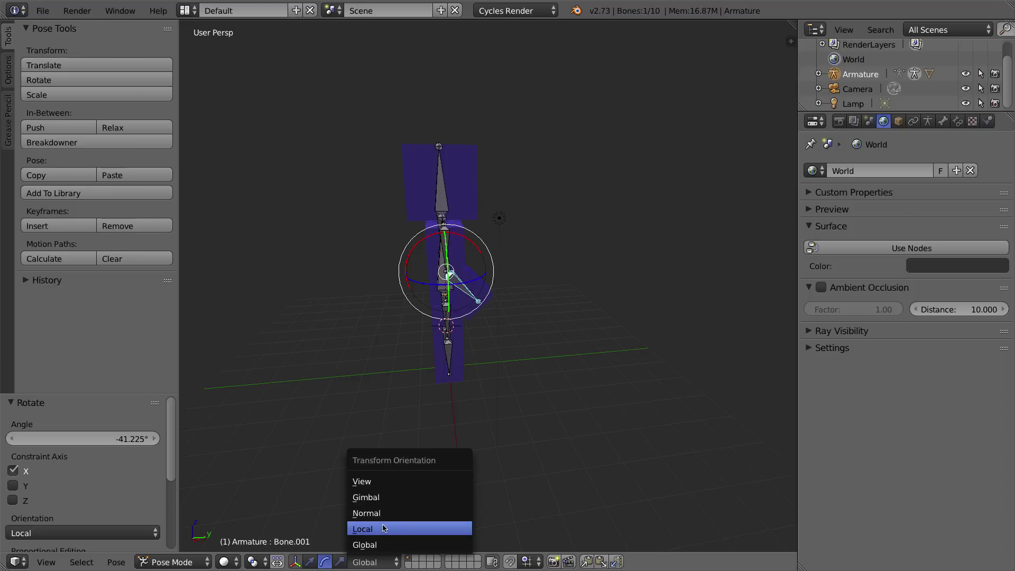
pyautogui.click(385, 528)
pyautogui.moveTo(476, 351); pyautogui.dragTo(348, 350, button='middle')
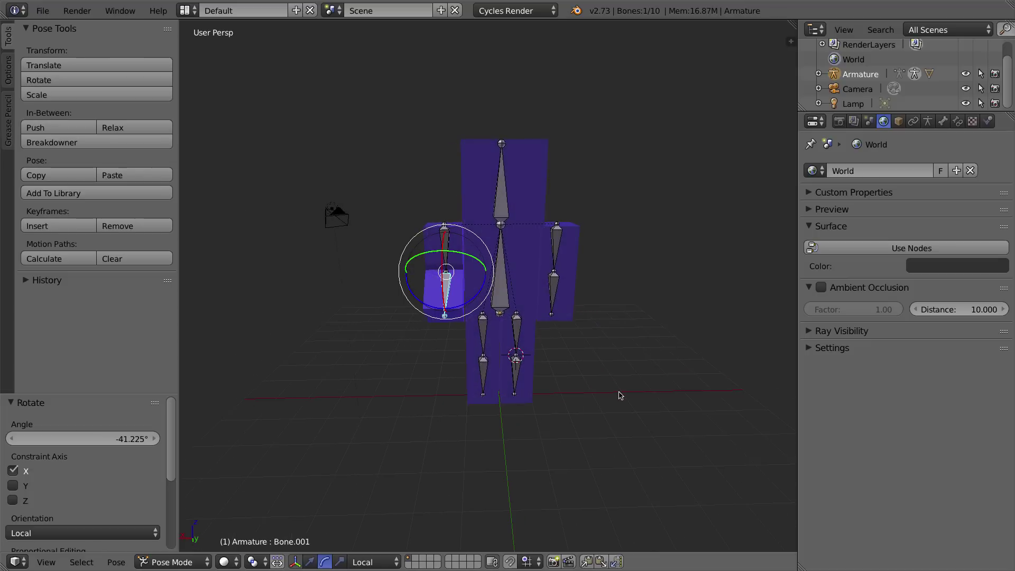